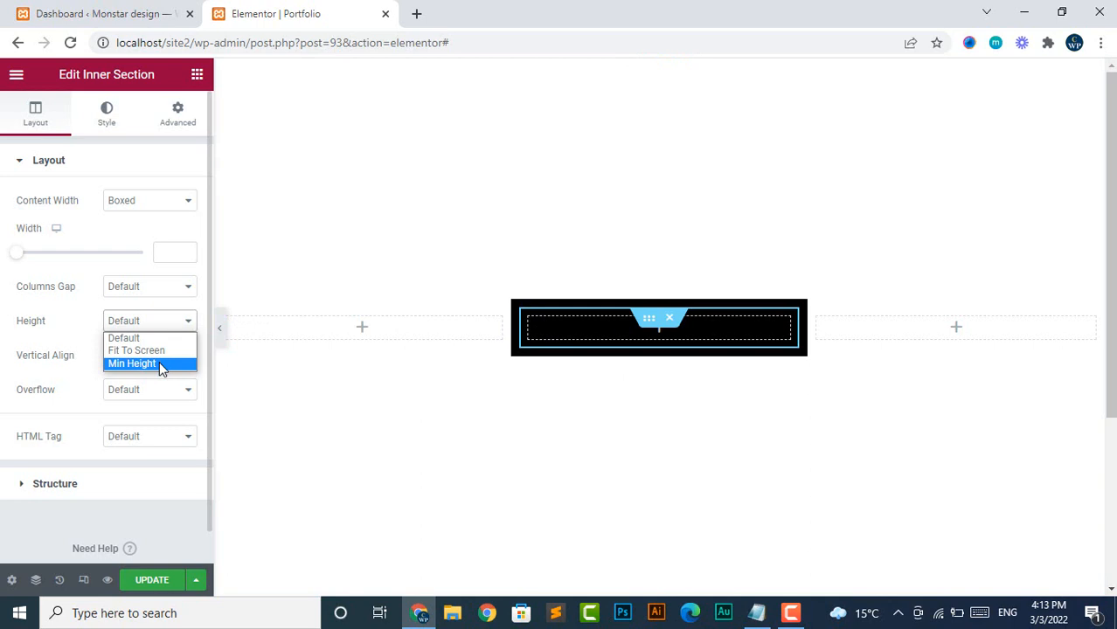
Step: Give the inner section a minimum height of 400 px and set its vertical alignment to Middle
{"action": "left_click", "coordinate": [160, 365]}
{"action": "left_click_drag", "start_coordinate": [175, 373], "coordinate": [166, 373]}
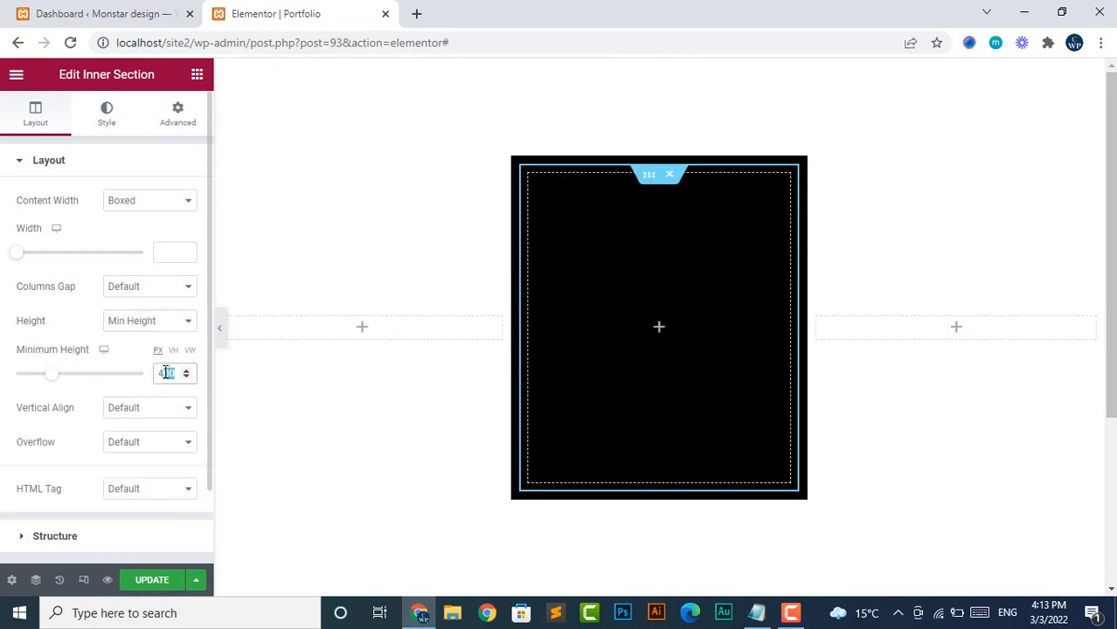
{"action": "left_click", "coordinate": [168, 418]}
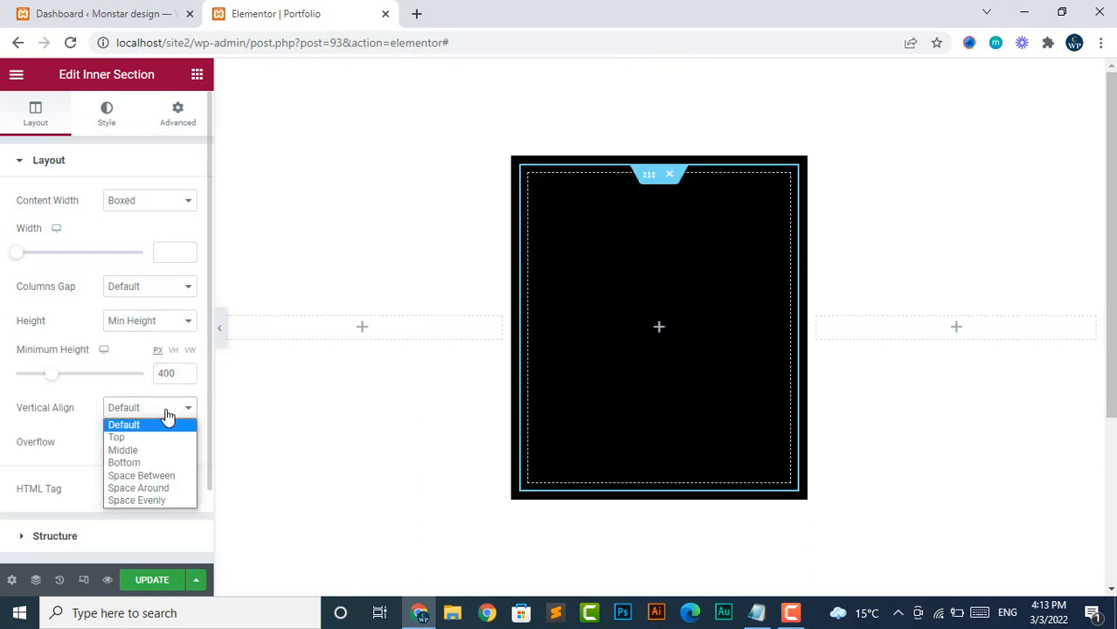
{"action": "left_click", "coordinate": [144, 449]}
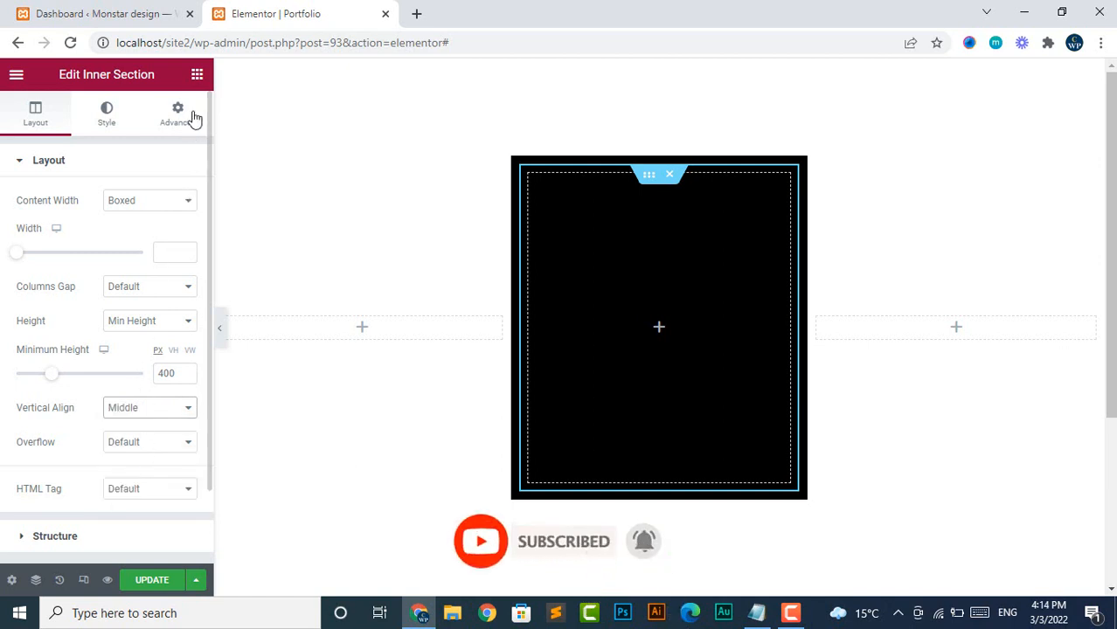
Step: Add a Heading widget inside the inner section with the title "Member 01" and center alignment
{"action": "left_click", "coordinate": [196, 75]}
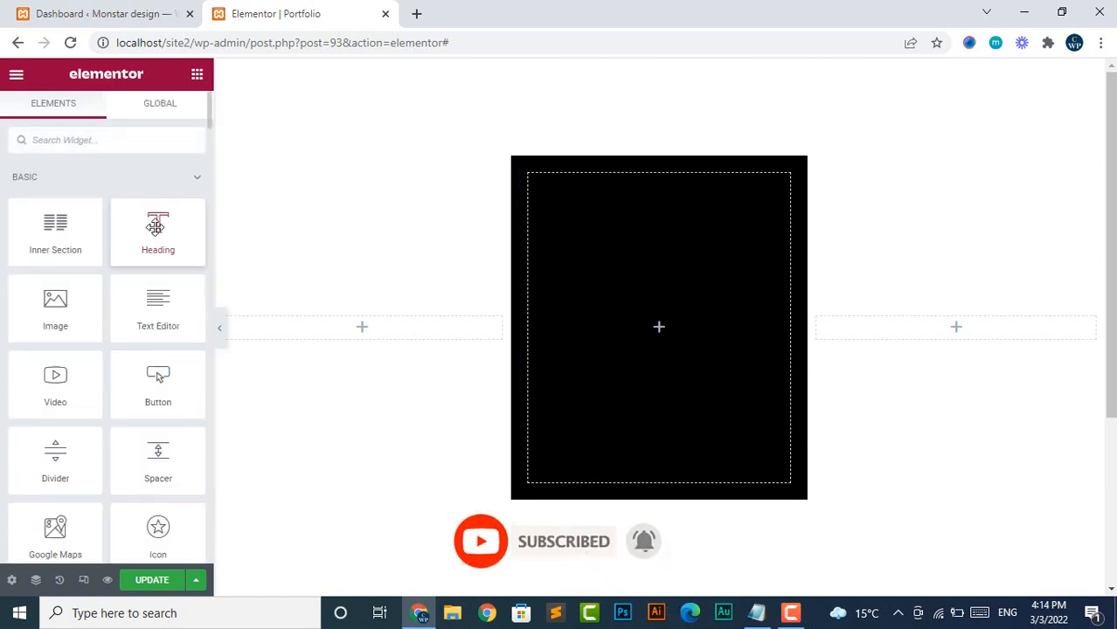
{"action": "left_click_drag", "start_coordinate": [159, 229], "coordinate": [655, 316]}
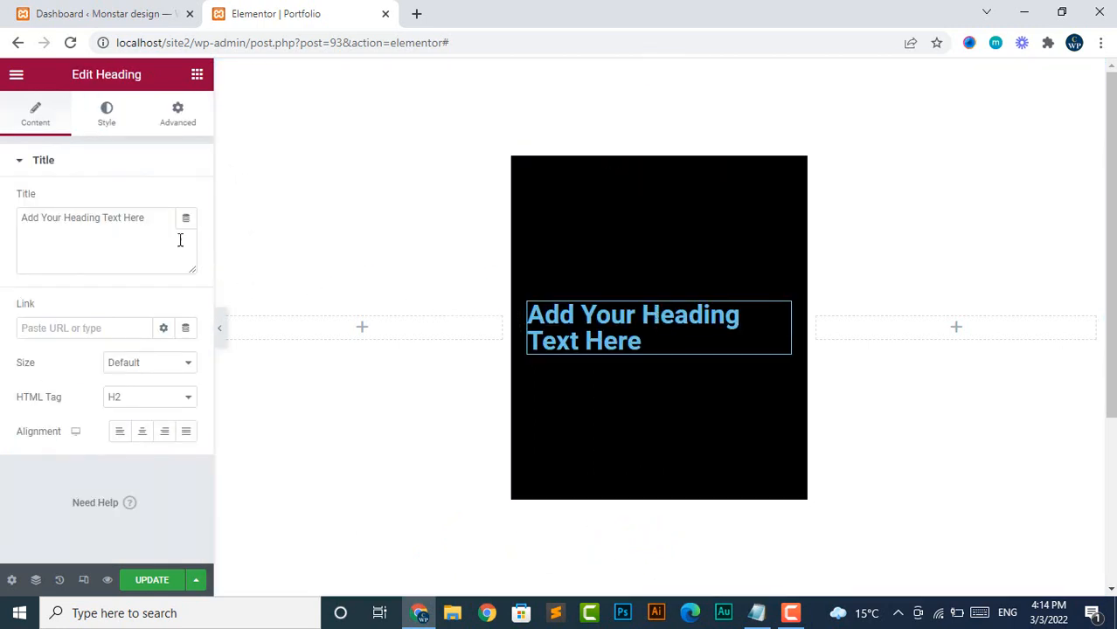
{"action": "left_click_drag", "start_coordinate": [154, 218], "coordinate": [16, 211]}
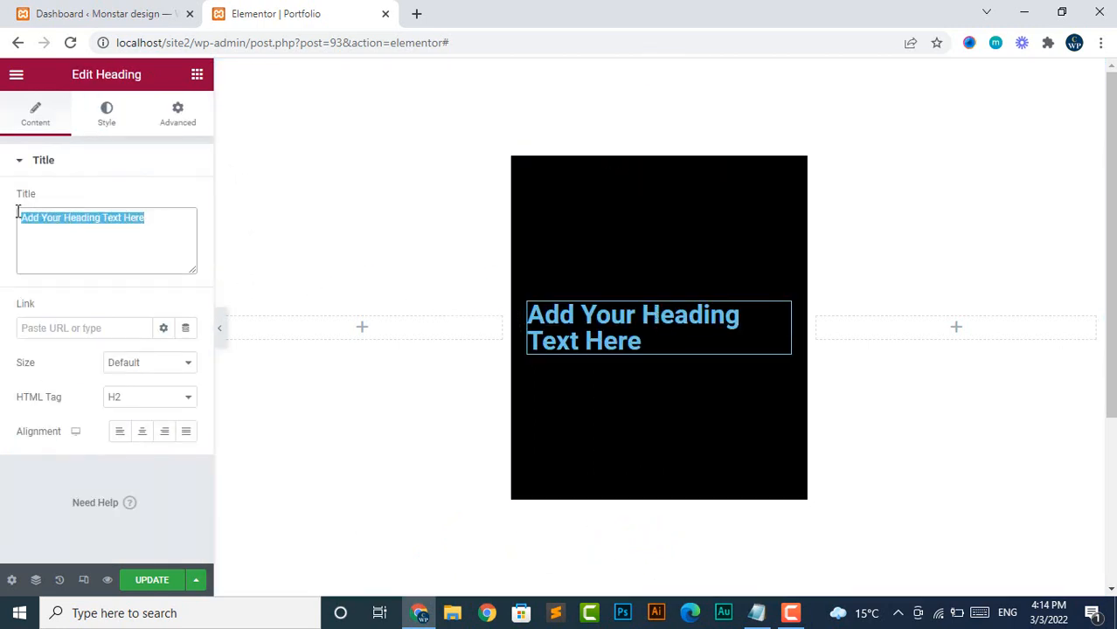
{"action": "type", "text": "Member 01"}
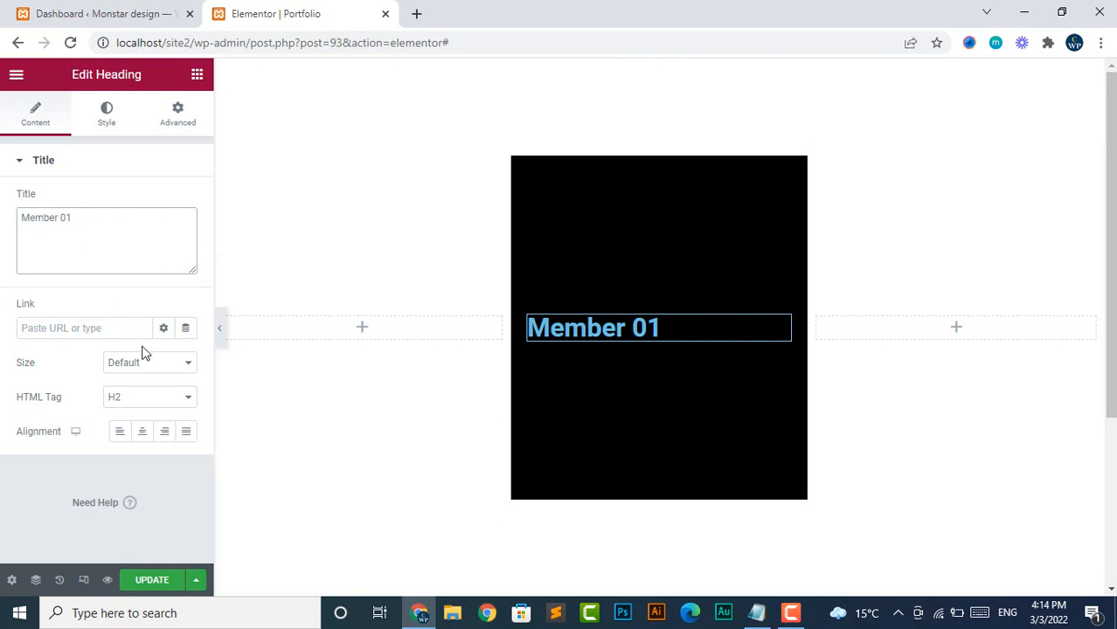
{"action": "left_click", "coordinate": [142, 433]}
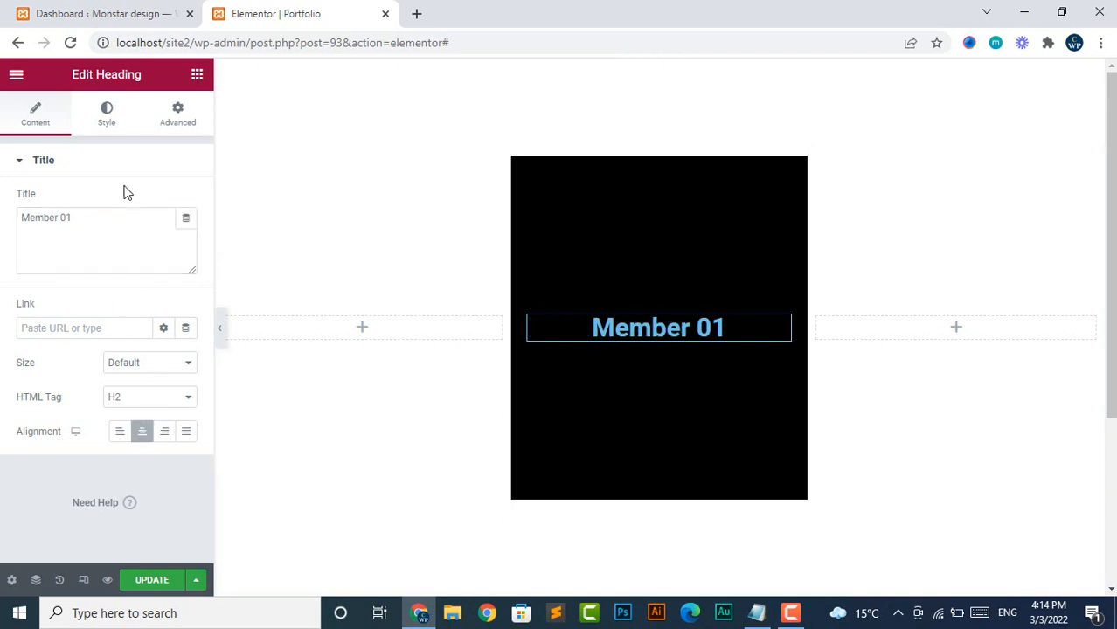
Step: Style the "Member 01" heading with text color #FFFFFF and Uppercase transform
{"action": "left_click", "coordinate": [105, 115]}
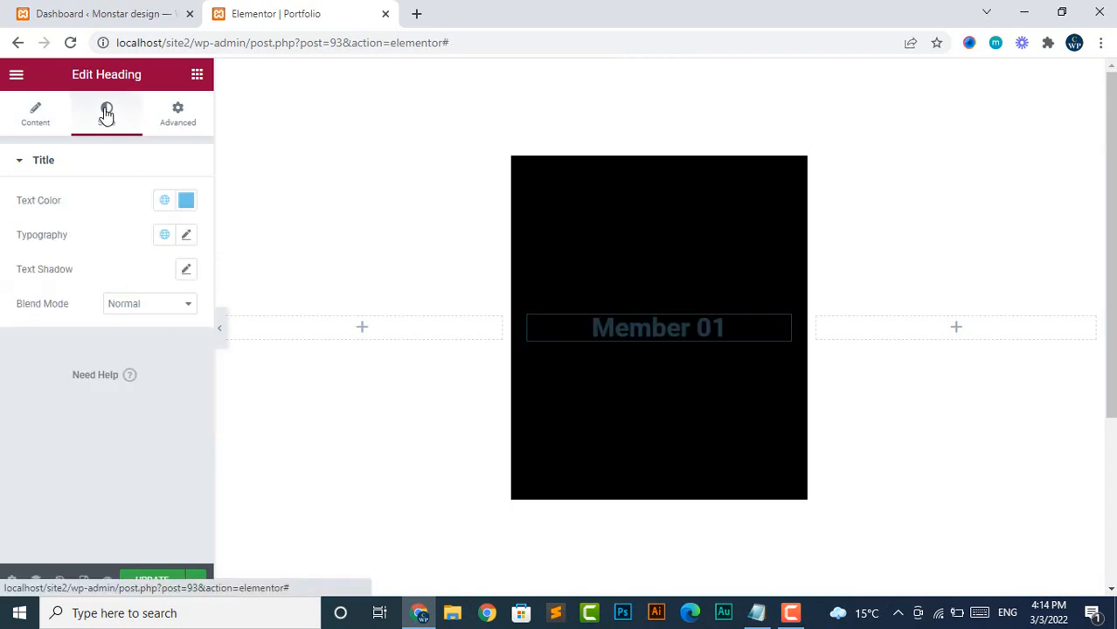
{"action": "left_click", "coordinate": [185, 202]}
{"action": "type", "text": "#FFFFFF"}
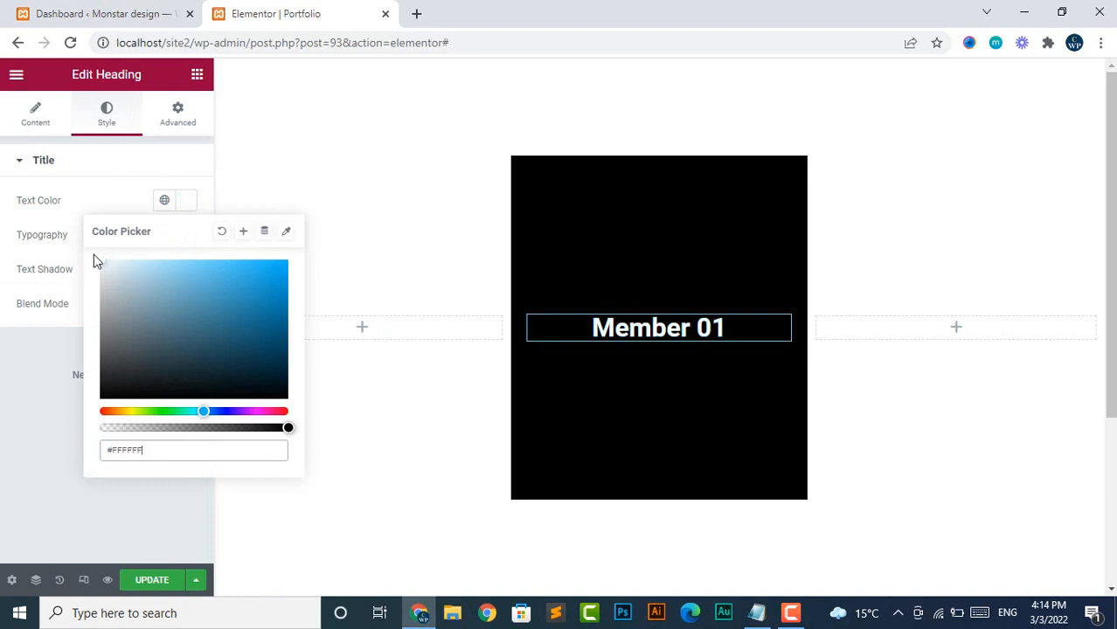
{"action": "left_click", "coordinate": [186, 203]}
{"action": "left_click", "coordinate": [182, 239]}
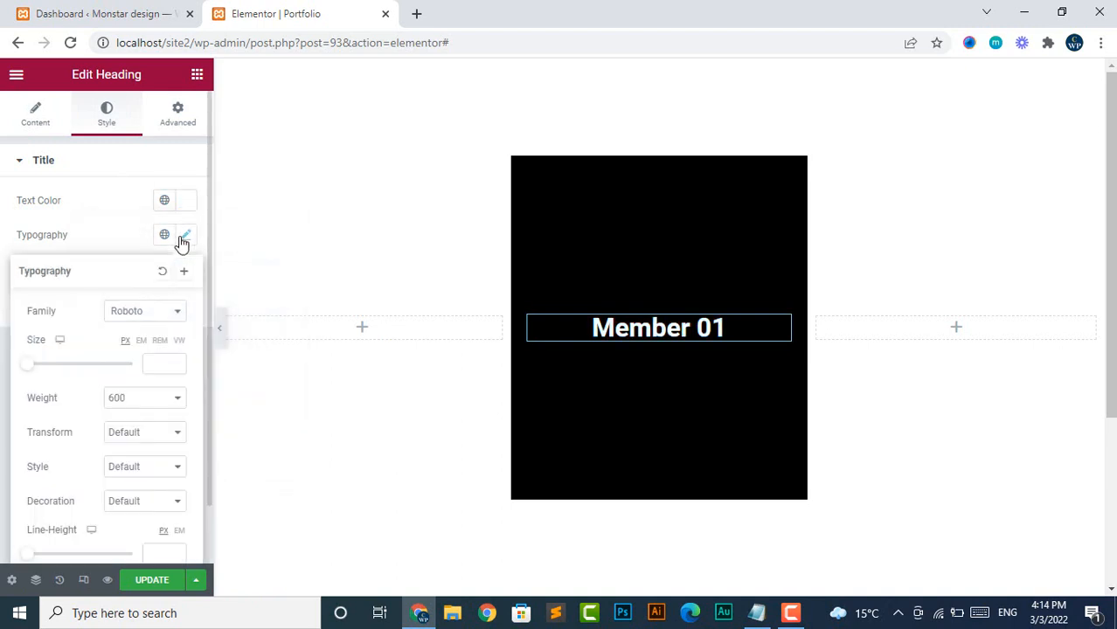
{"action": "left_click", "coordinate": [151, 435]}
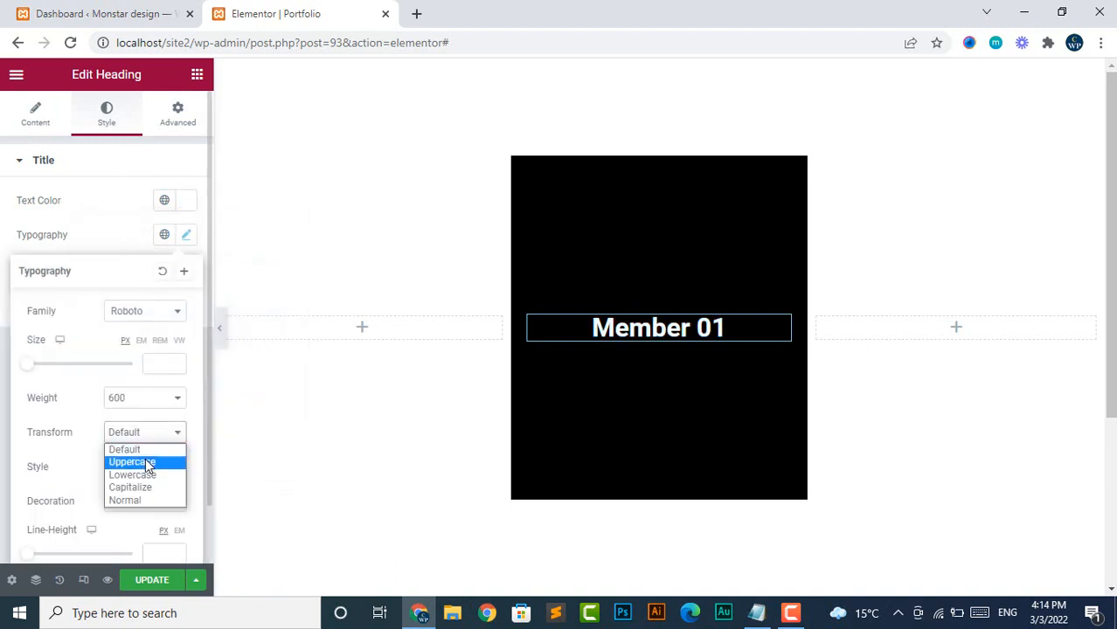
{"action": "left_click", "coordinate": [146, 464]}
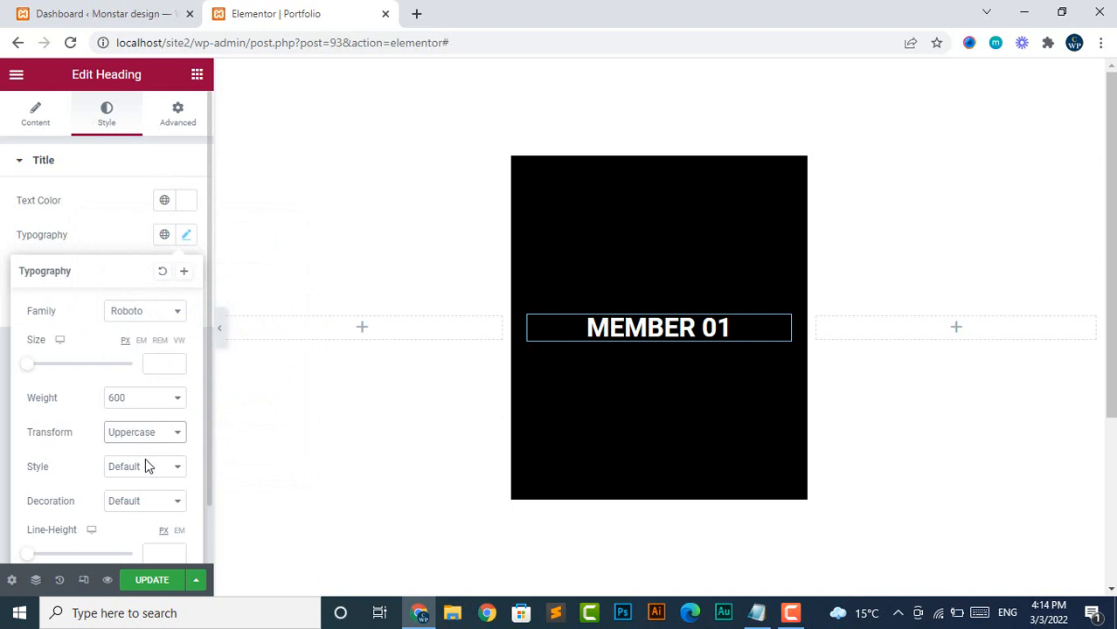
{"action": "left_click", "coordinate": [185, 240]}
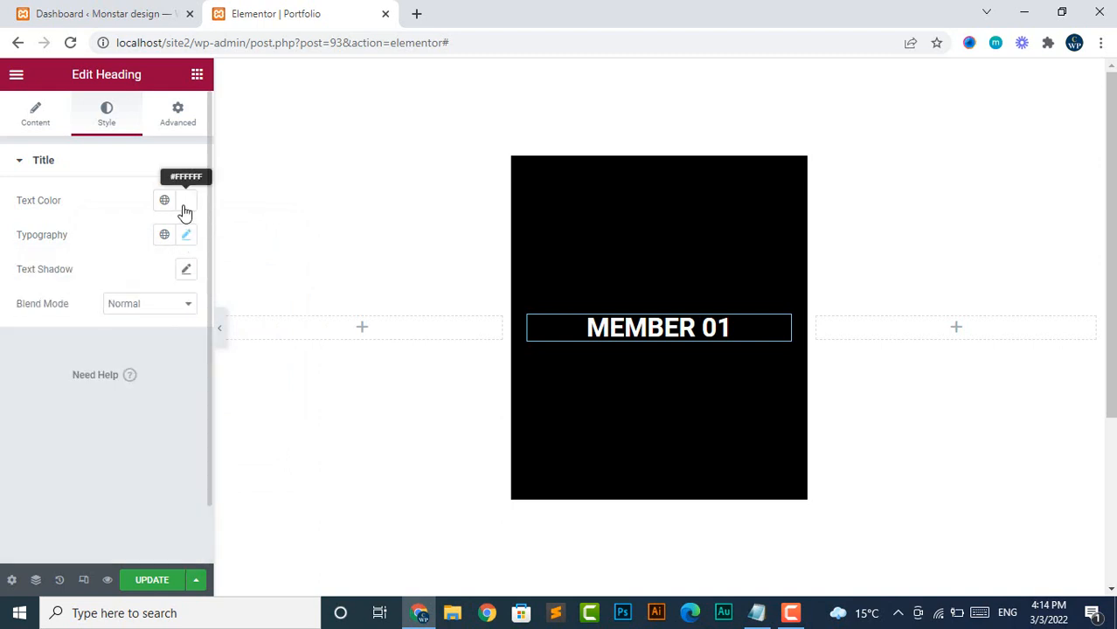
Step: Make the heading's white text color semi-transparent, at #FFFFFF8C
{"action": "left_click", "coordinate": [185, 206]}
{"action": "left_click_drag", "start_coordinate": [287, 426], "coordinate": [107, 454]}
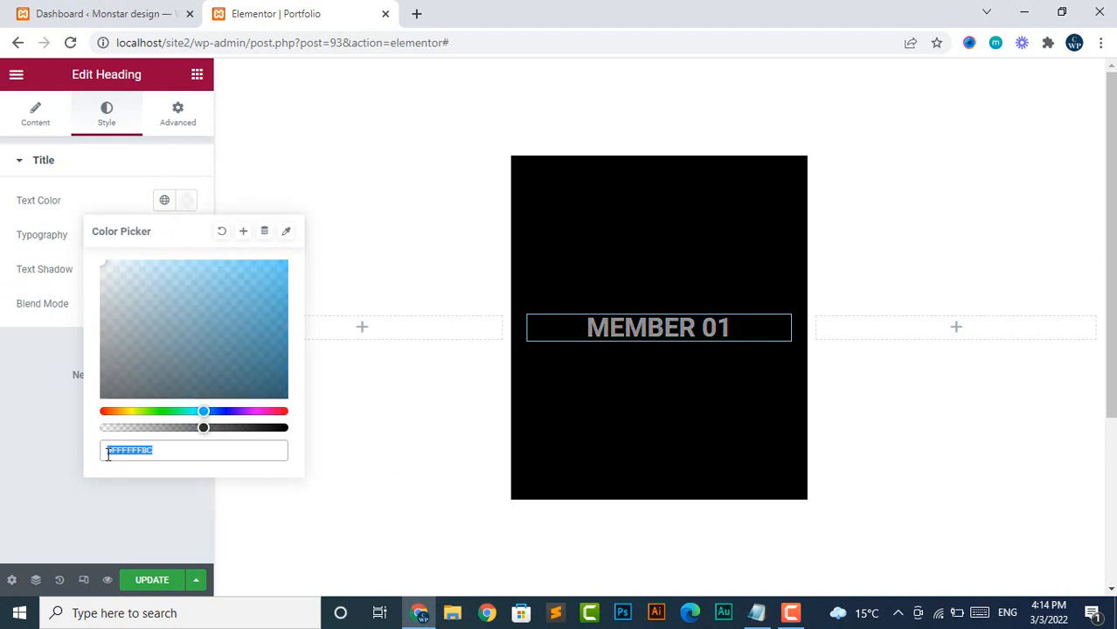
{"action": "left_click", "coordinate": [187, 206]}
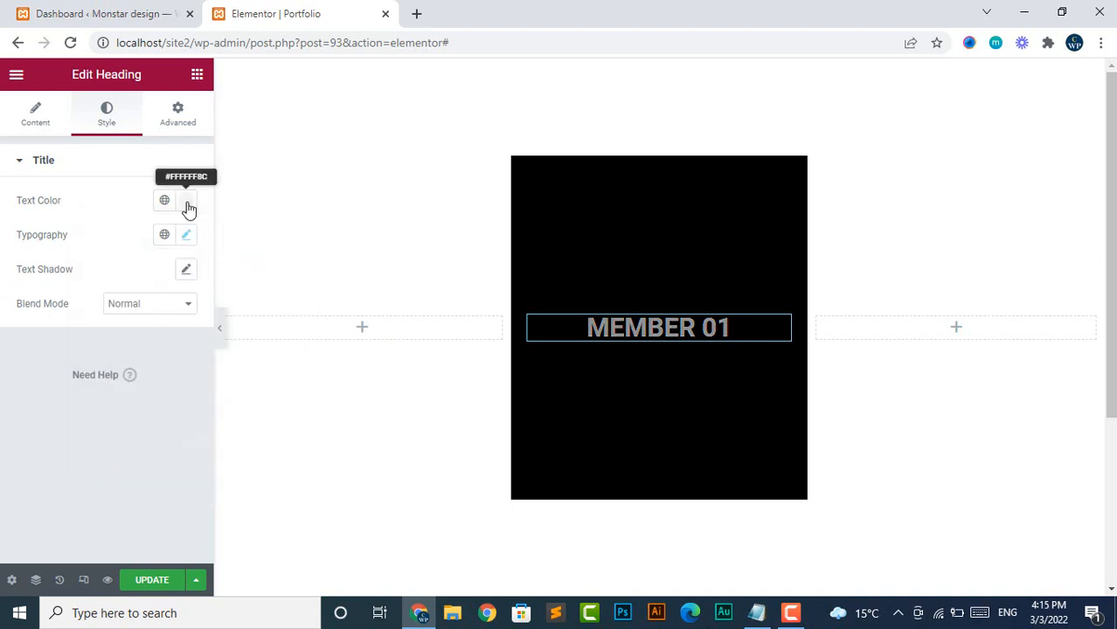
Step: Add a Text Editor widget below the heading and center its placeholder paragraph
{"action": "left_click", "coordinate": [198, 79]}
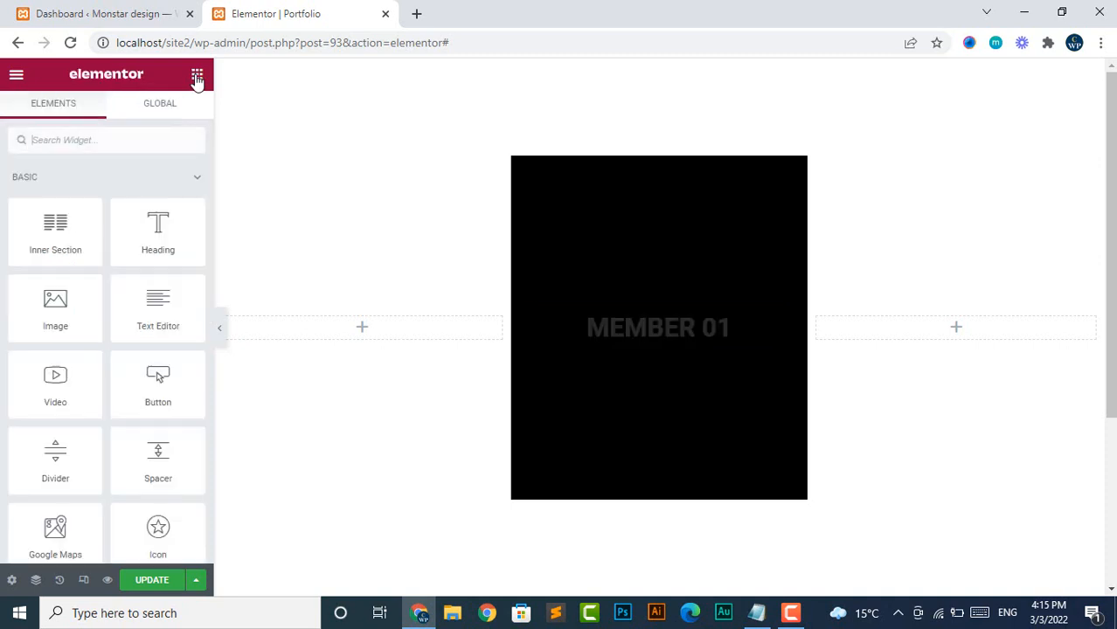
{"action": "left_click_drag", "start_coordinate": [170, 313], "coordinate": [648, 342]}
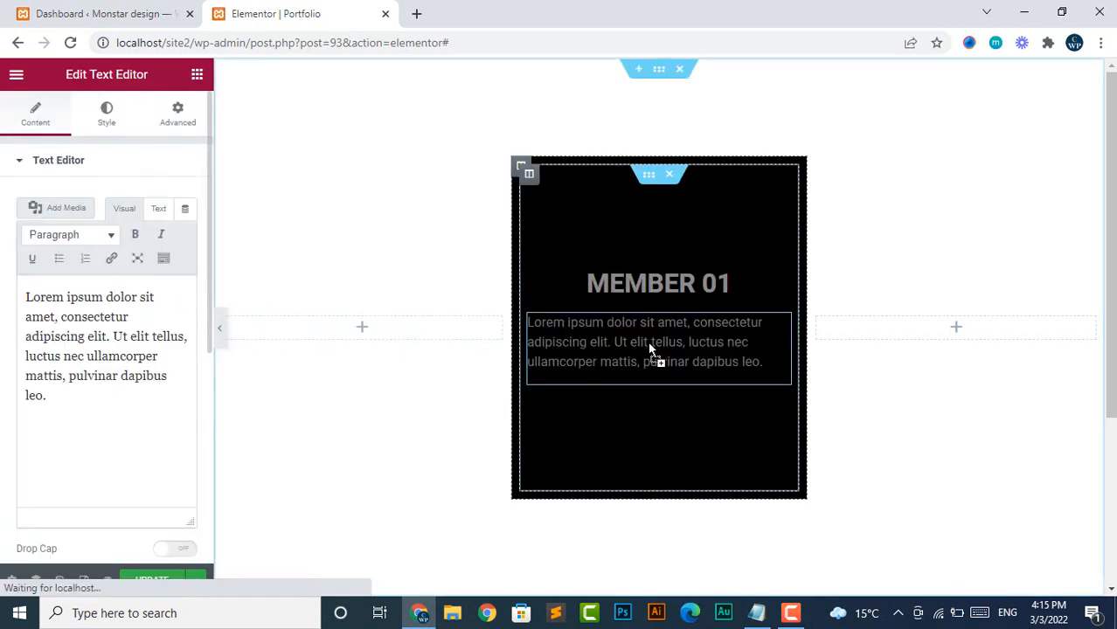
{"action": "left_click", "coordinate": [108, 118]}
{"action": "left_click", "coordinate": [137, 202]}
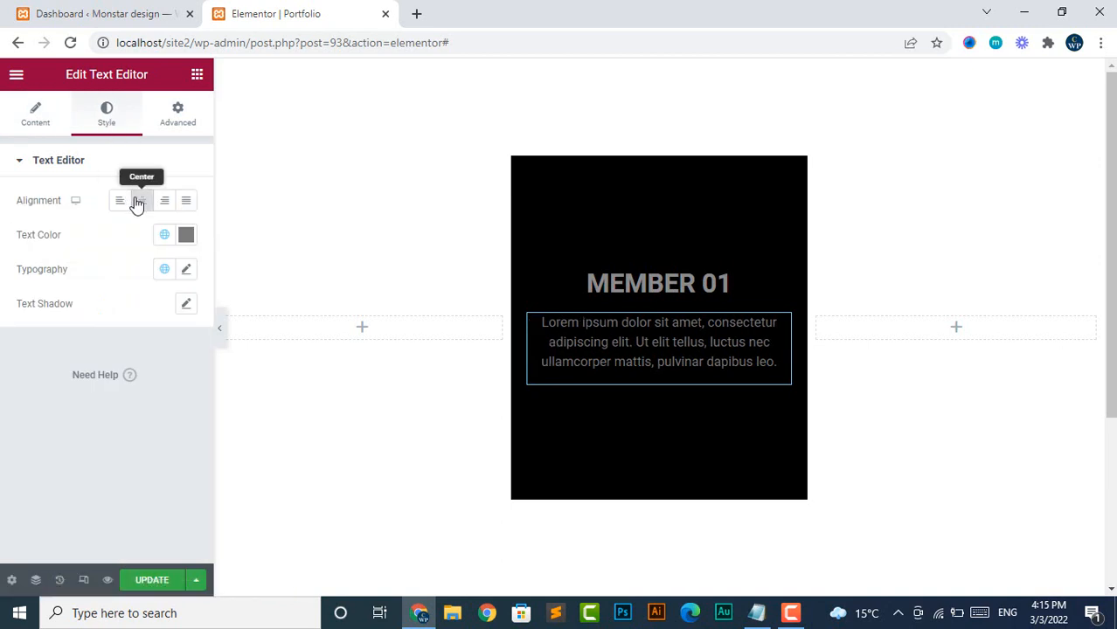
Step: Set the paragraph's text color to #FFFFFF
{"action": "left_click", "coordinate": [185, 236]}
{"action": "left_click", "coordinate": [154, 322]}
{"action": "left_click_drag", "start_coordinate": [155, 321], "coordinate": [88, 297]}
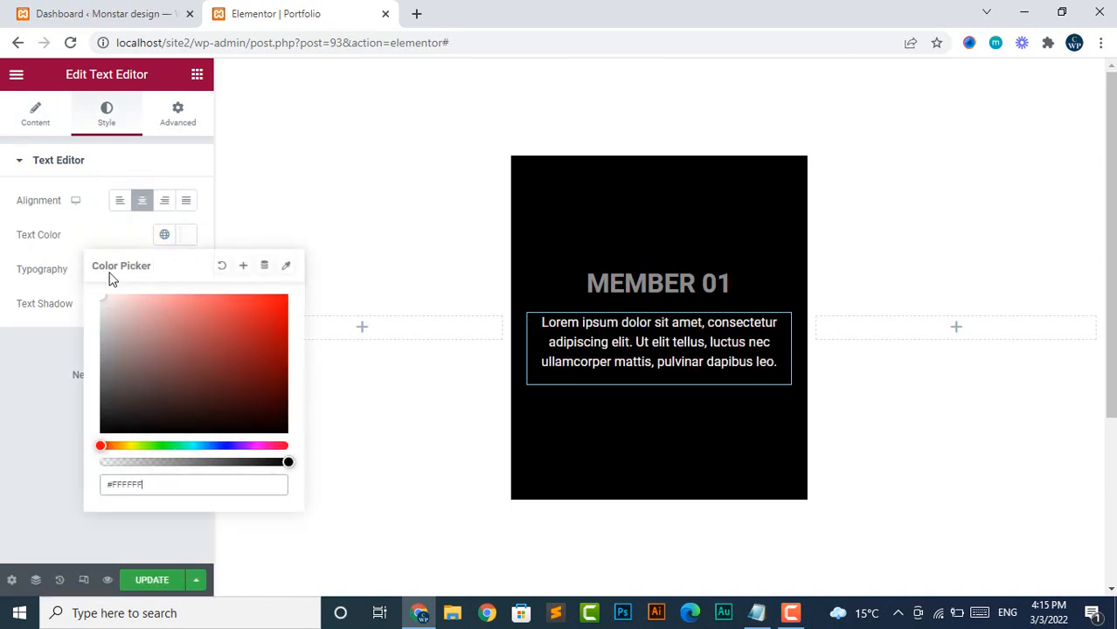
{"action": "left_click", "coordinate": [189, 240]}
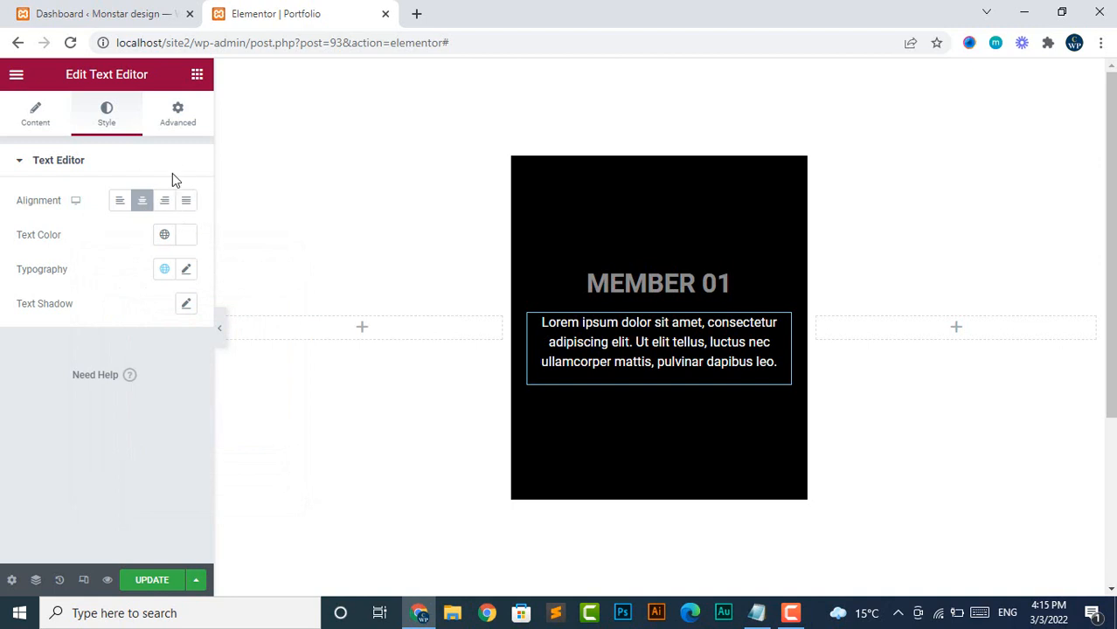
Step: Find the Social Icons widget by searching "soc" and place it below the paragraph in the black card
{"action": "left_click", "coordinate": [197, 79]}
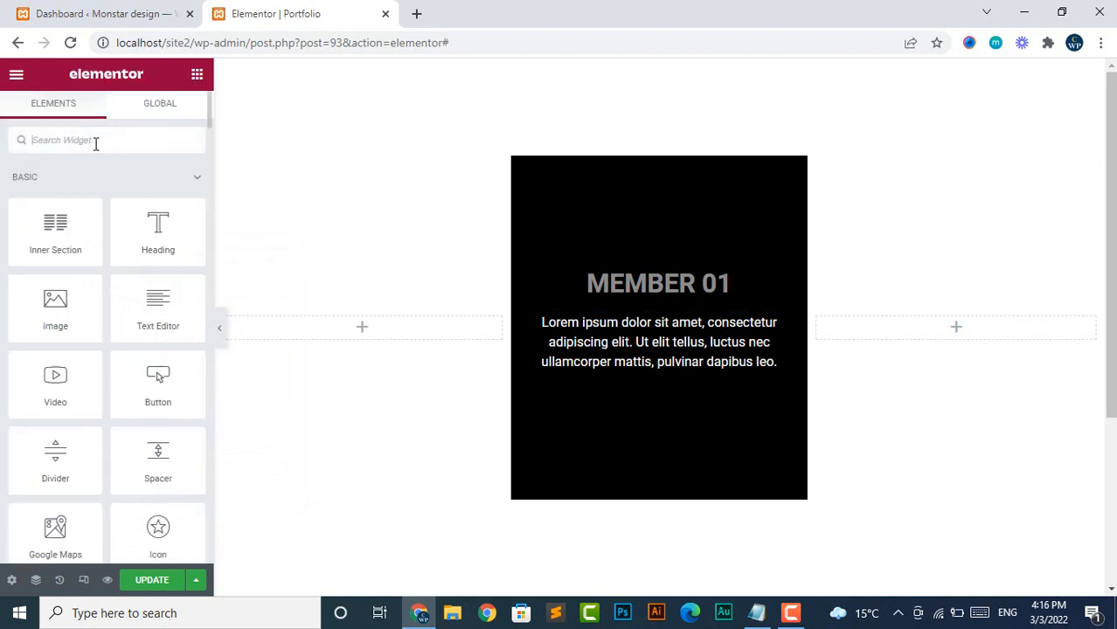
{"action": "type", "text": "sa"}
{"action": "key", "text": "BackSpace"}
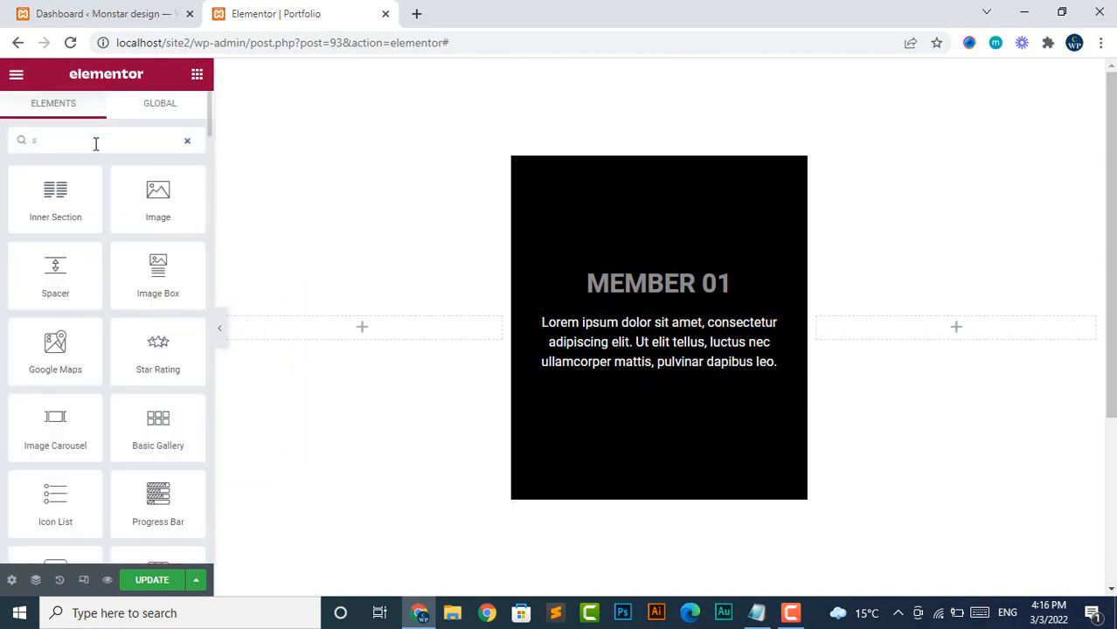
{"action": "type", "text": "c"}
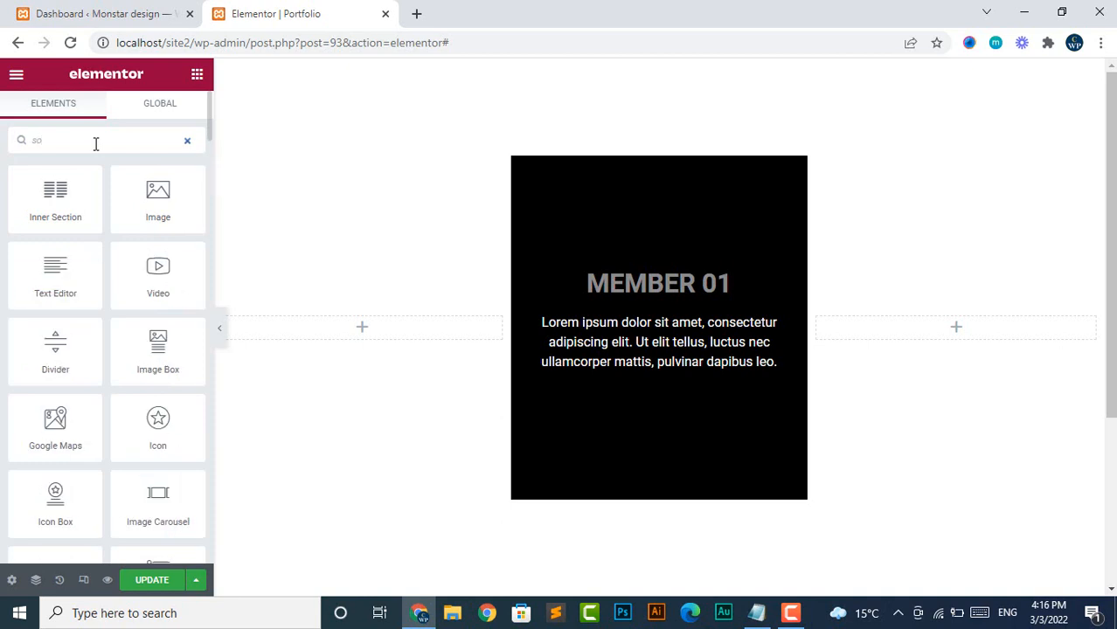
{"action": "type", "text": "c"}
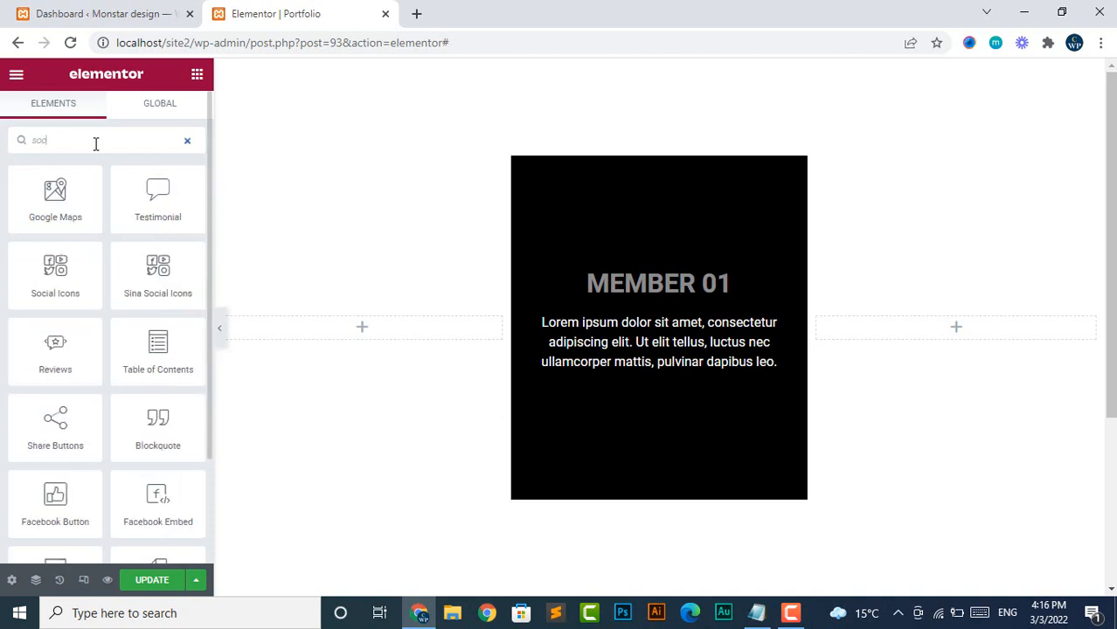
{"action": "left_click_drag", "start_coordinate": [50, 281], "coordinate": [655, 382]}
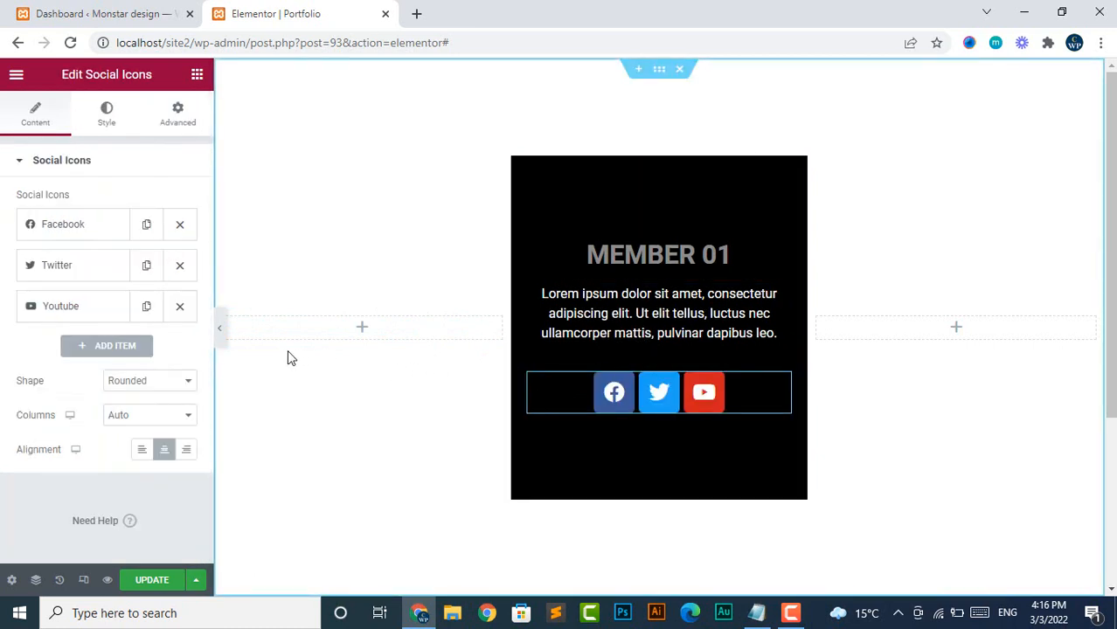
Step: Switch the social icons to custom colors and make the primary color fully transparent, at #02010100
{"action": "left_click", "coordinate": [104, 117]}
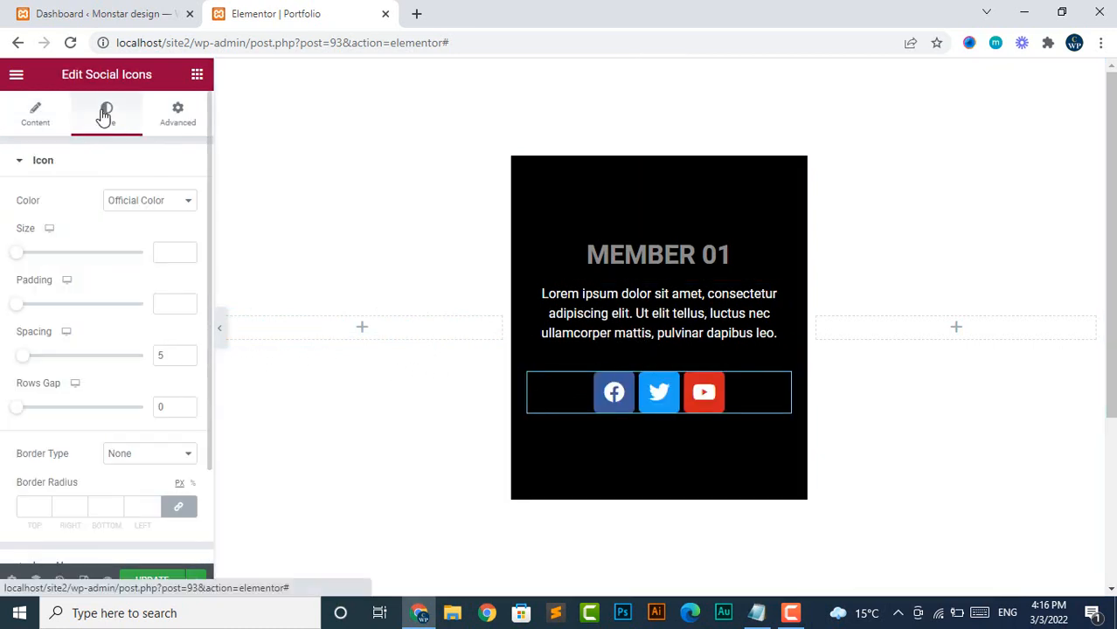
{"action": "left_click", "coordinate": [194, 210]}
{"action": "left_click", "coordinate": [110, 229]}
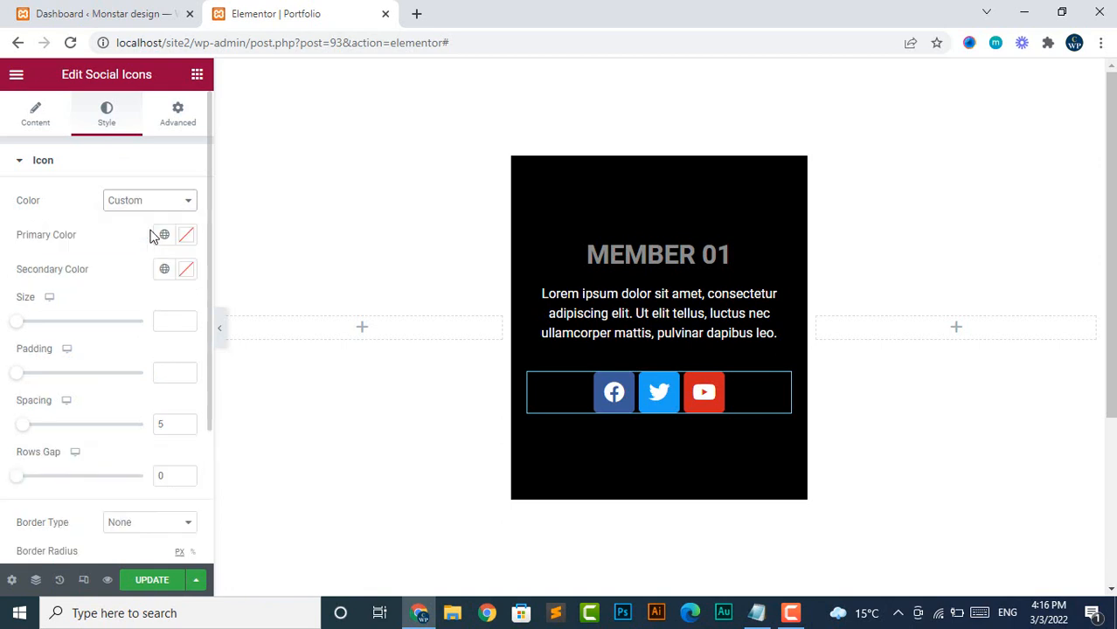
{"action": "left_click", "coordinate": [187, 237]}
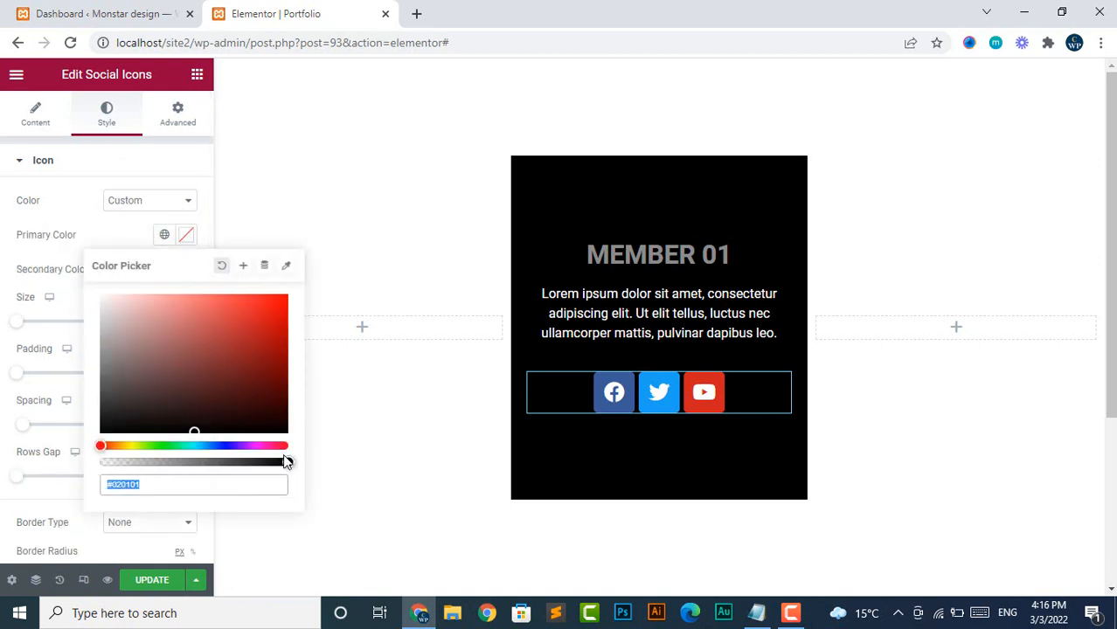
{"action": "left_click_drag", "start_coordinate": [287, 461], "coordinate": [101, 464]}
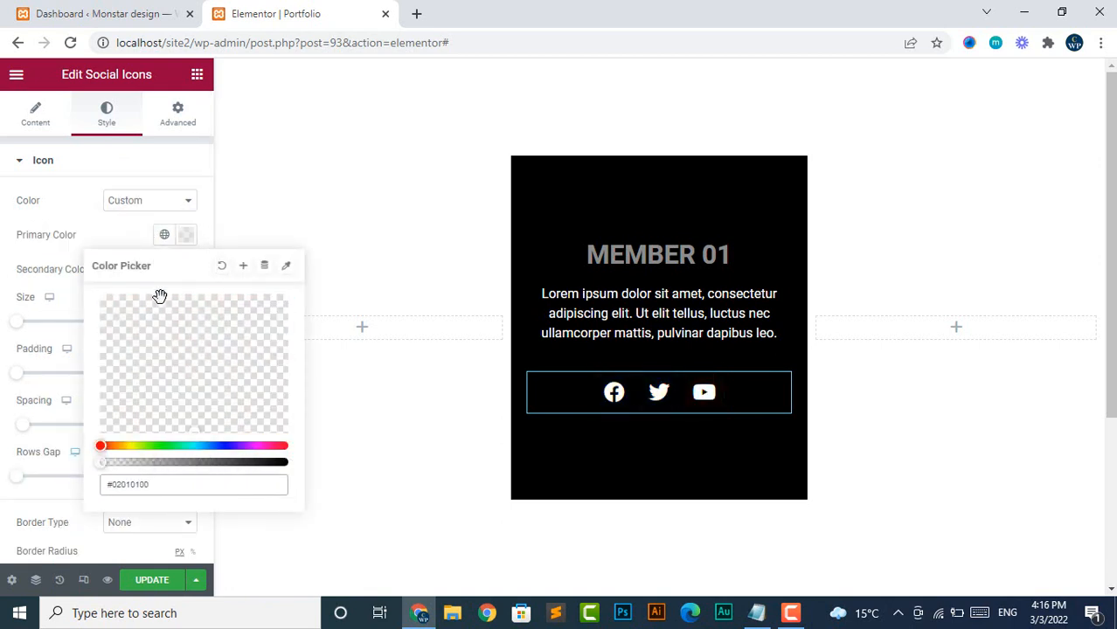
{"action": "left_click", "coordinate": [181, 237]}
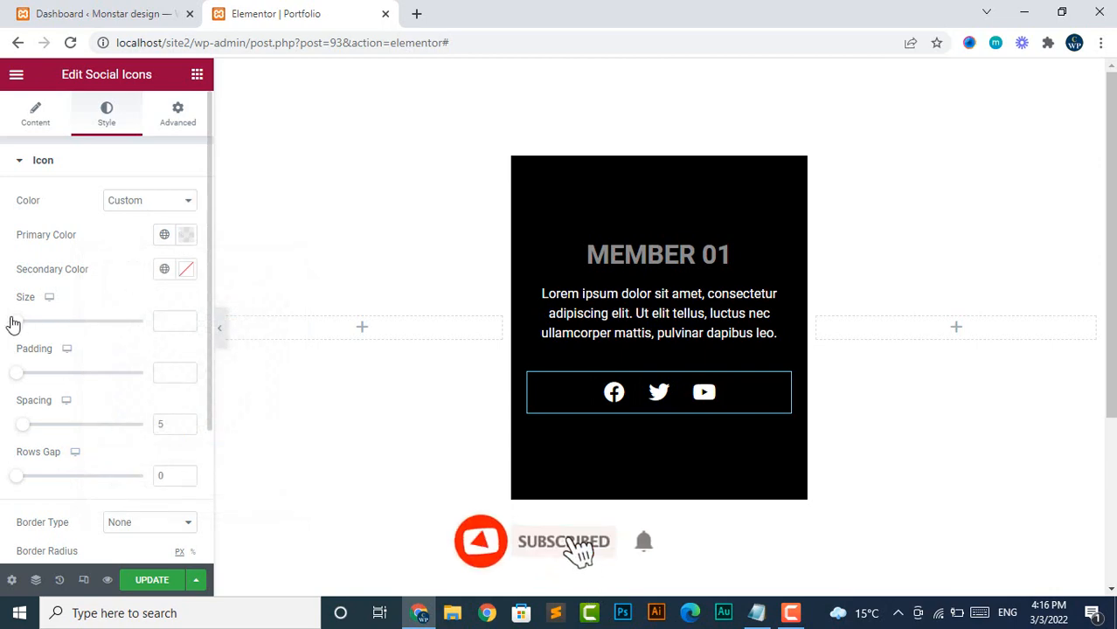
Step: Set the social icons' size to 20 and their padding to 0.2
{"action": "left_click_drag", "start_coordinate": [10, 322], "coordinate": [23, 322]}
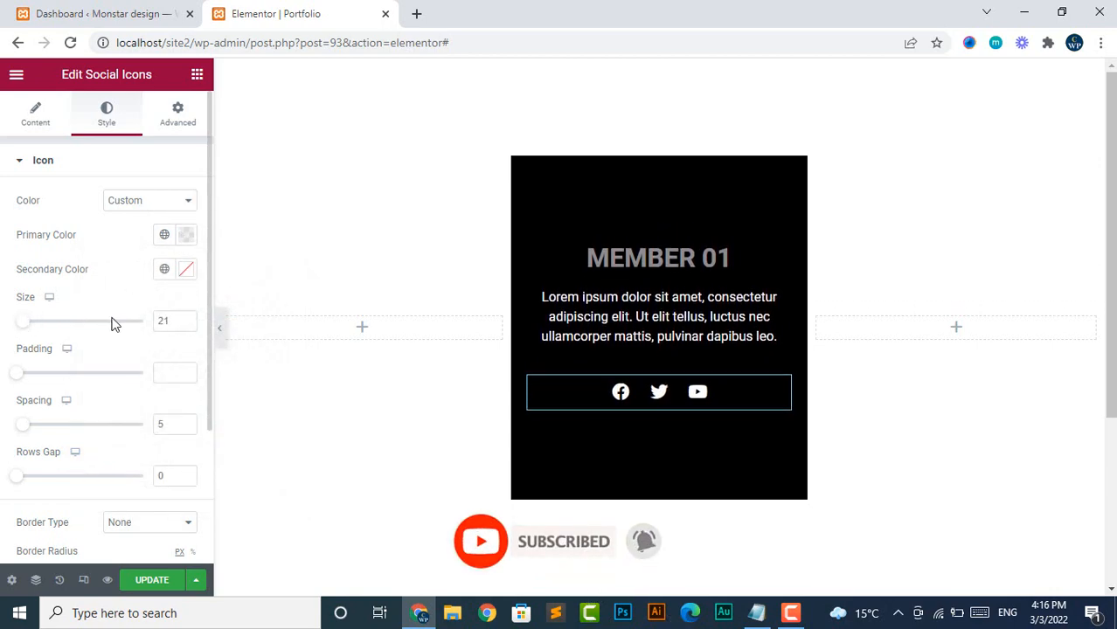
{"action": "left_click", "coordinate": [185, 326]}
{"action": "left_click_drag", "start_coordinate": [25, 377], "coordinate": [29, 377]}
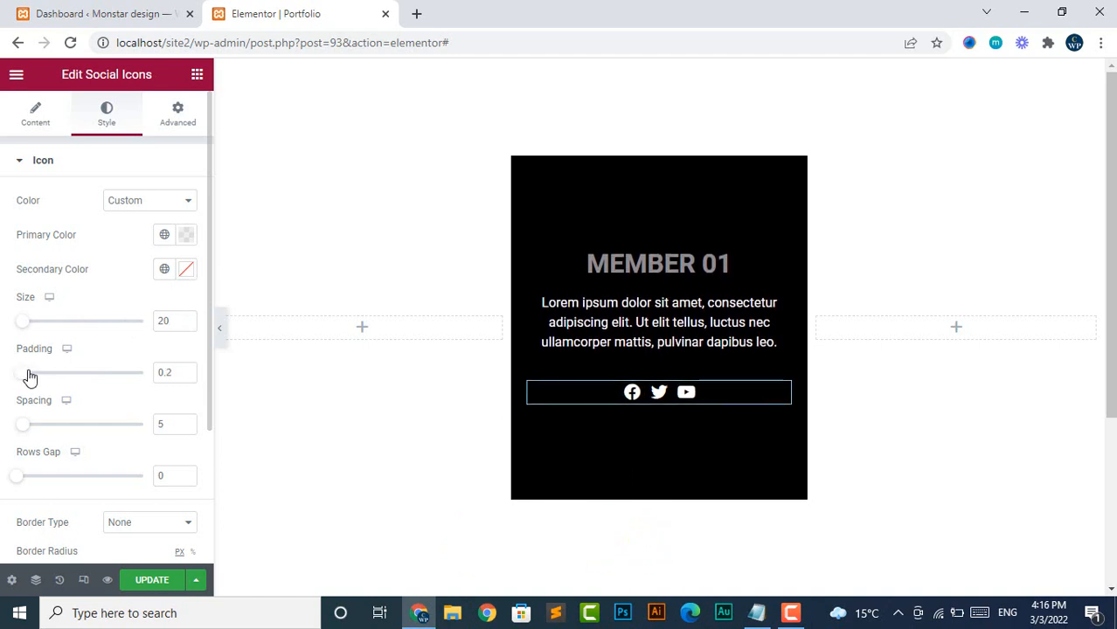
{"action": "left_click", "coordinate": [219, 328]}
{"action": "left_click", "coordinate": [4, 330]}
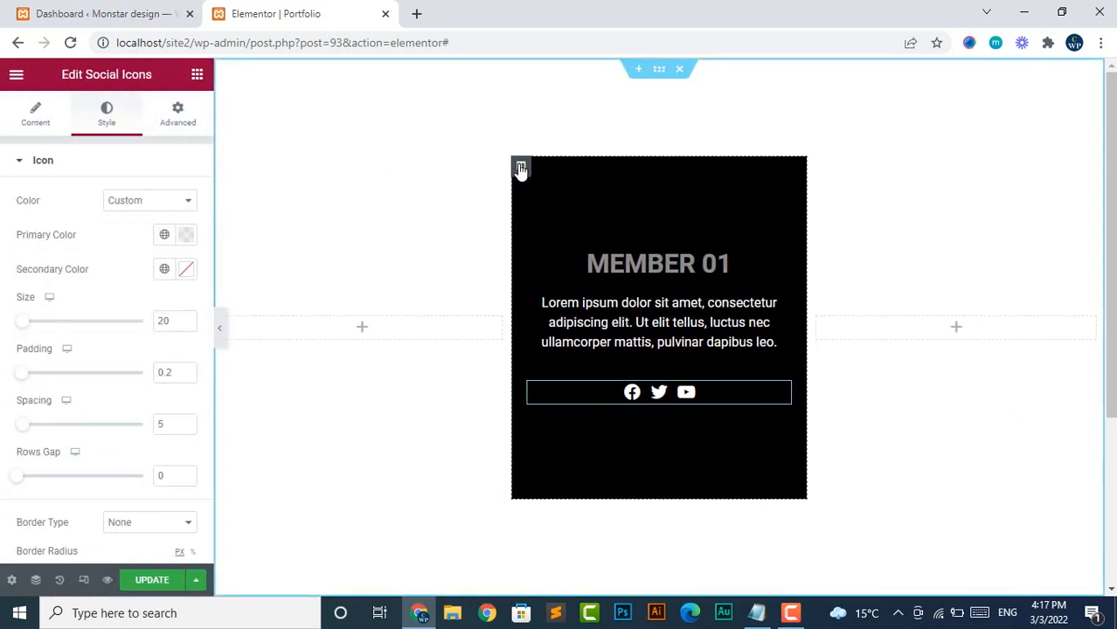
Step: Clear the card column's background color and use 1.jpg from the media library as its background image
{"action": "left_click", "coordinate": [519, 169]}
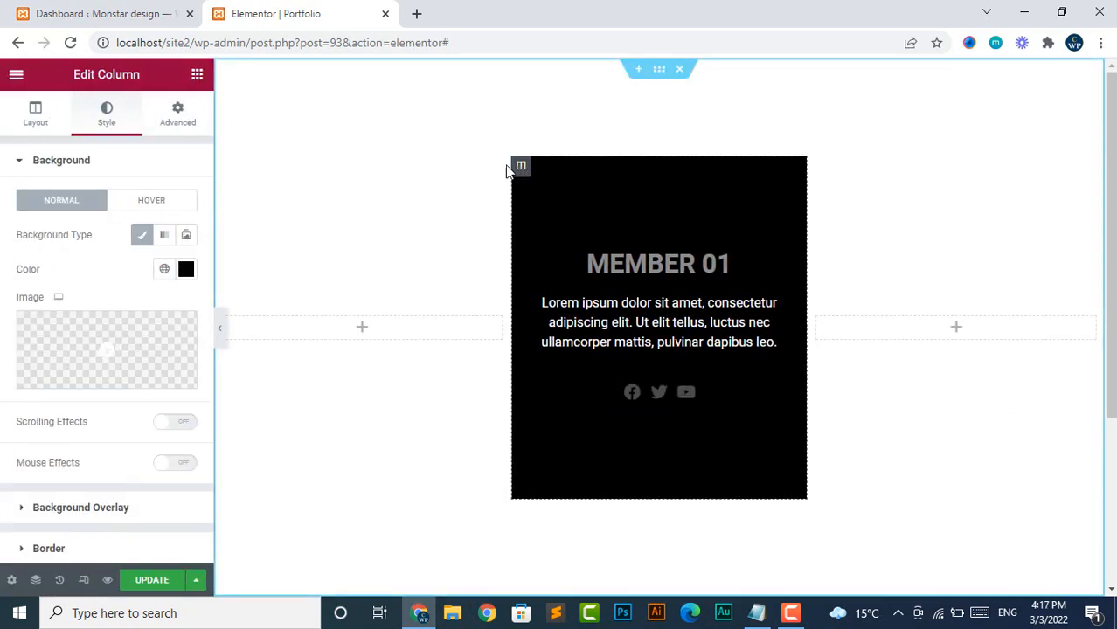
{"action": "left_click", "coordinate": [185, 270]}
{"action": "left_click", "coordinate": [221, 302]}
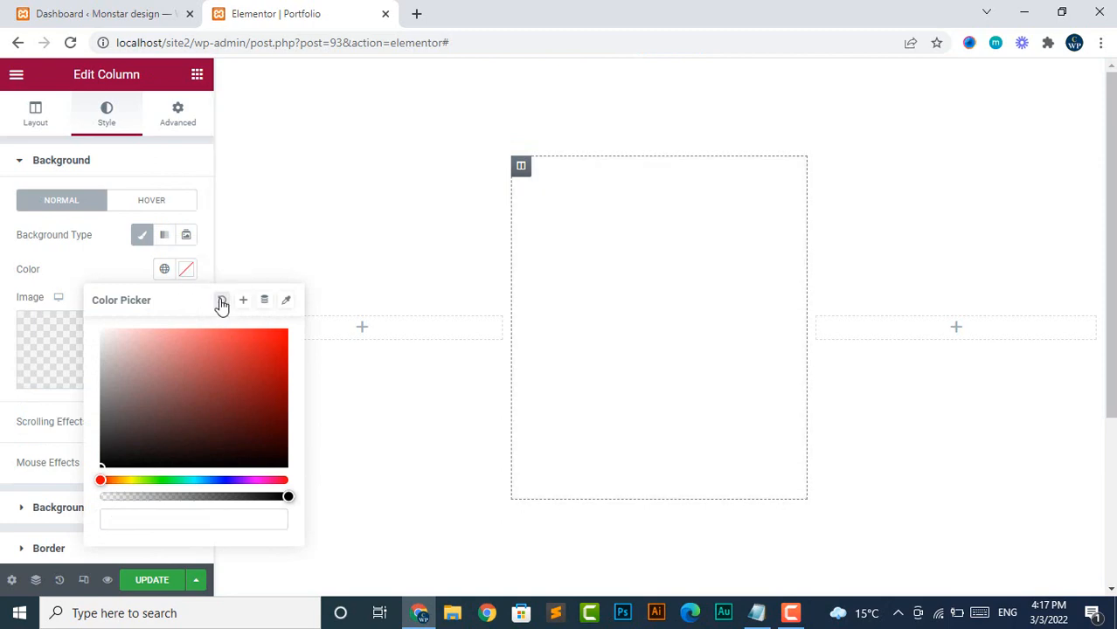
{"action": "left_click", "coordinate": [50, 348]}
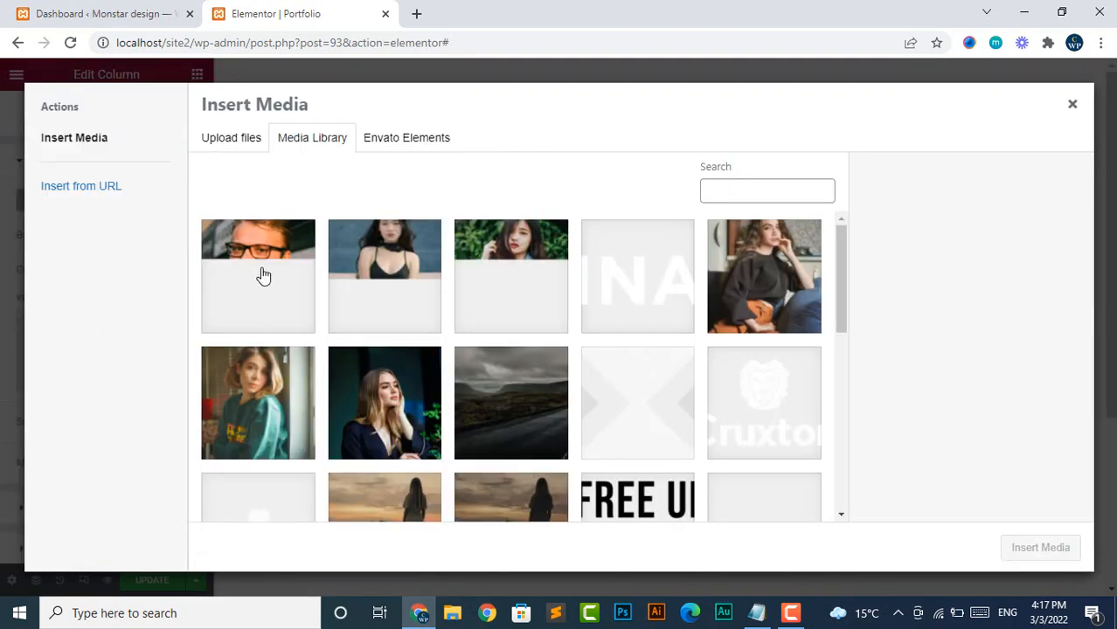
{"action": "left_click", "coordinate": [398, 277]}
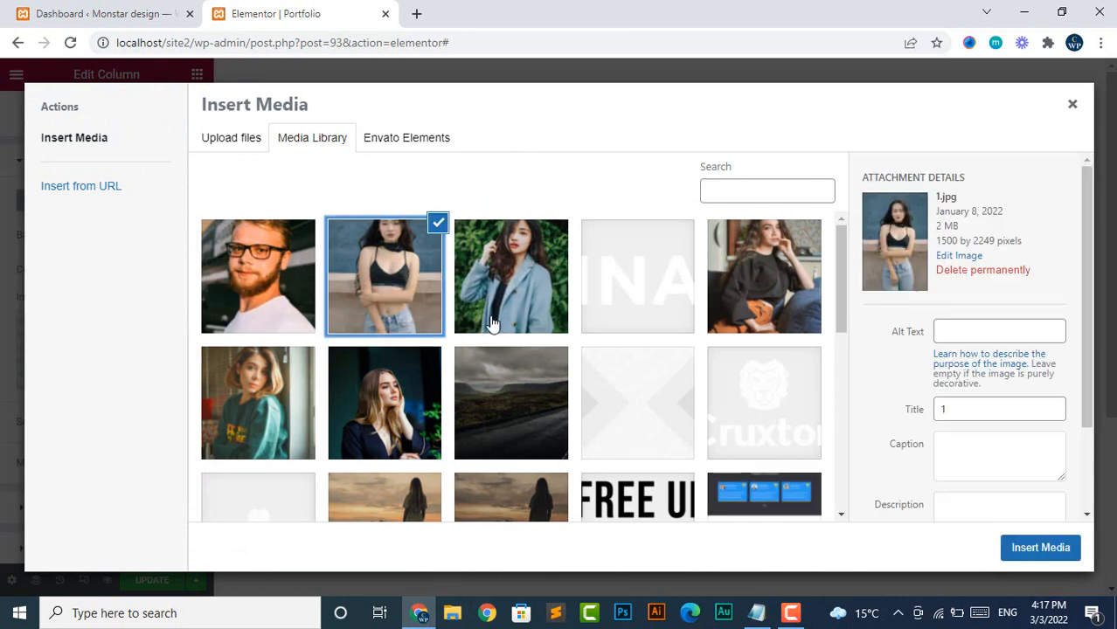
{"action": "left_click", "coordinate": [1045, 553]}
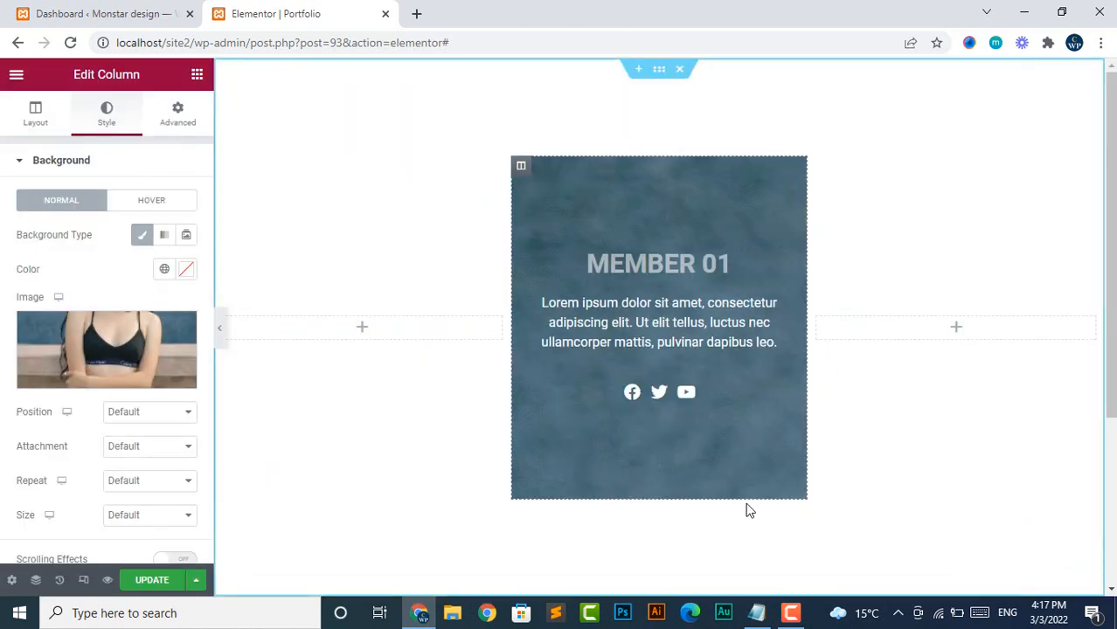
Step: Set the column background image's position to Center Center, repeat to No-repeat and size to Cover
{"action": "left_click", "coordinate": [160, 418]}
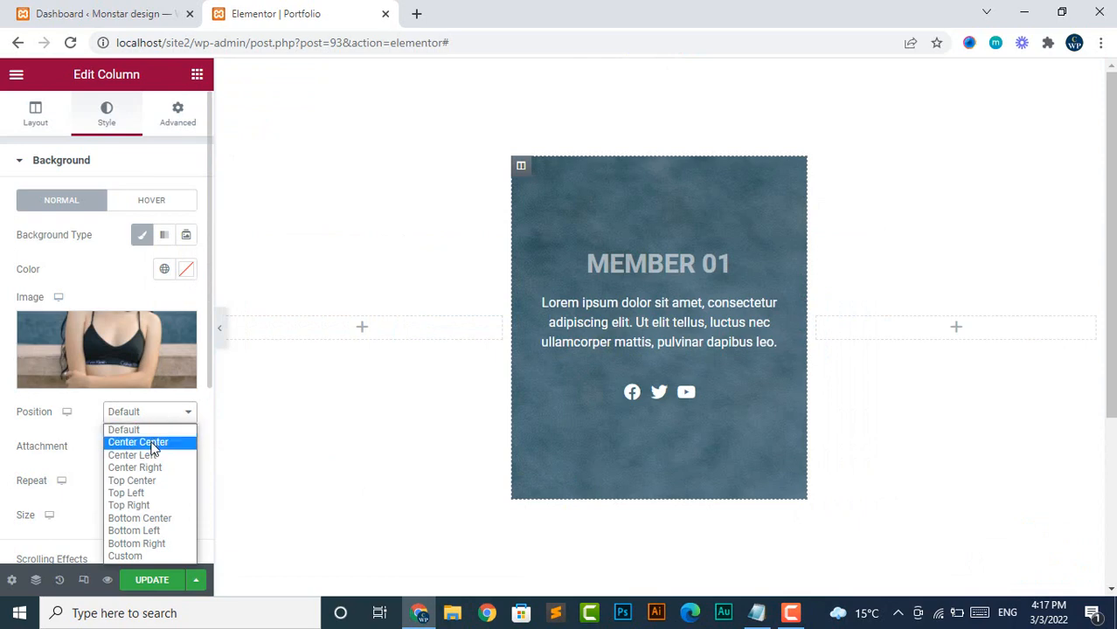
{"action": "left_click", "coordinate": [154, 443]}
{"action": "left_click", "coordinate": [166, 489]}
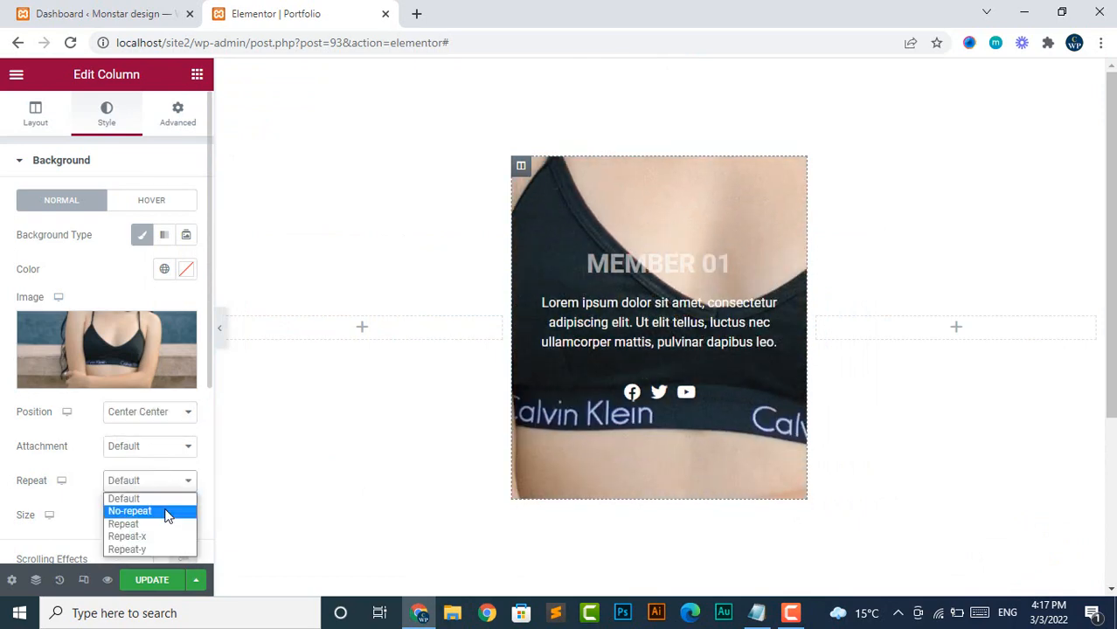
{"action": "left_click", "coordinate": [158, 510]}
{"action": "left_click", "coordinate": [164, 515]}
{"action": "left_click", "coordinate": [137, 560]}
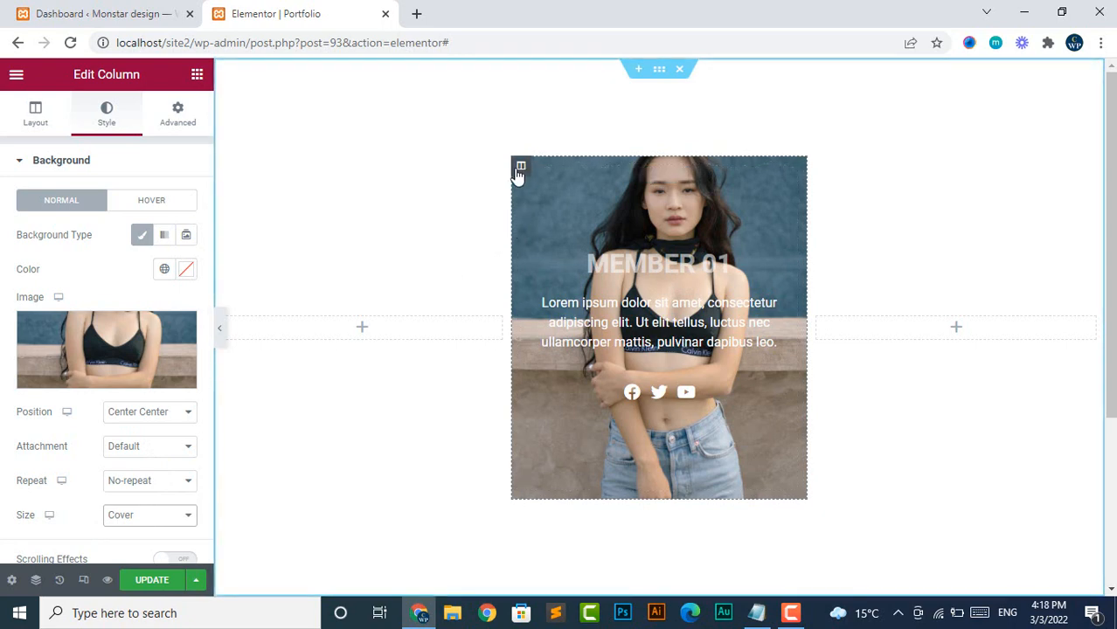
Step: Add a classic background overlay with color #000000 to the column's normal state
{"action": "scroll", "coordinate": [96, 380], "scroll_direction": "down", "scroll_amount": 4}
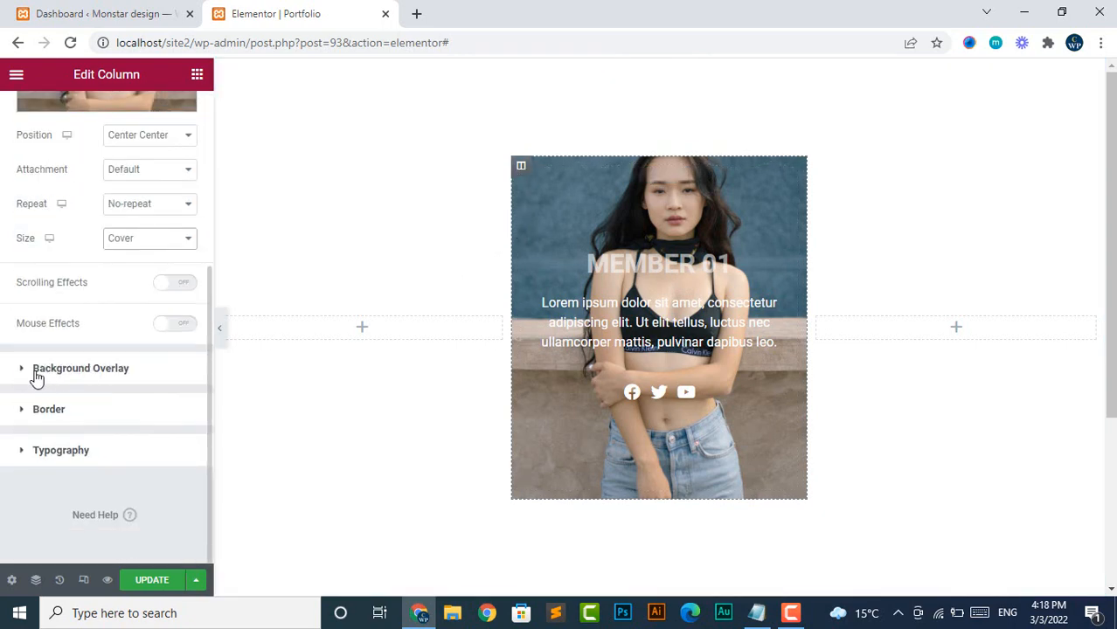
{"action": "left_click", "coordinate": [40, 375]}
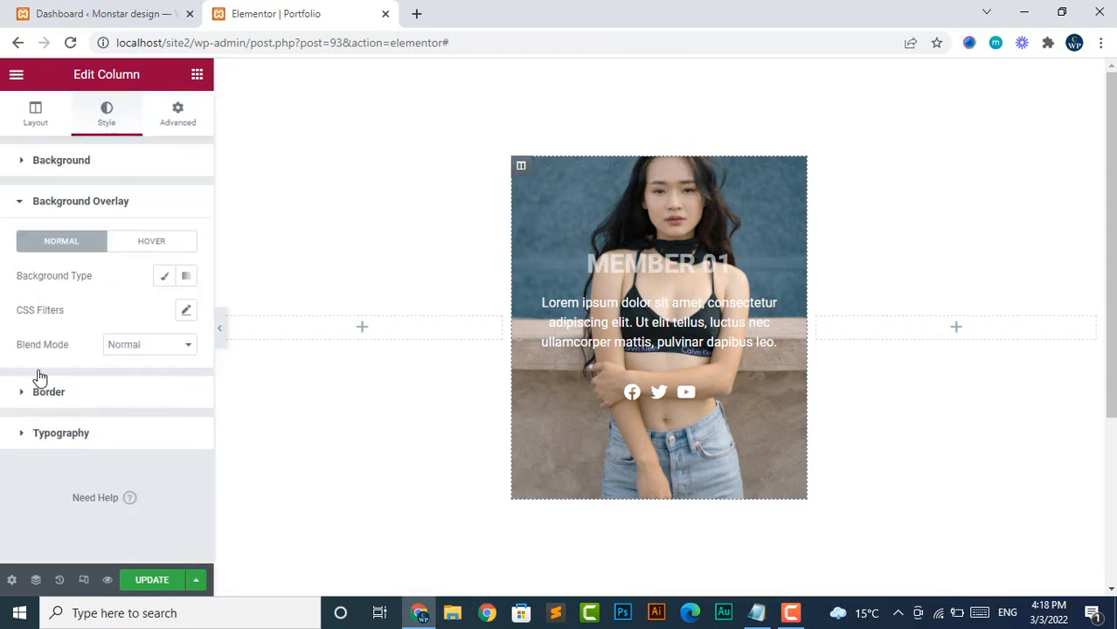
{"action": "left_click", "coordinate": [162, 280]}
{"action": "left_click", "coordinate": [189, 315]}
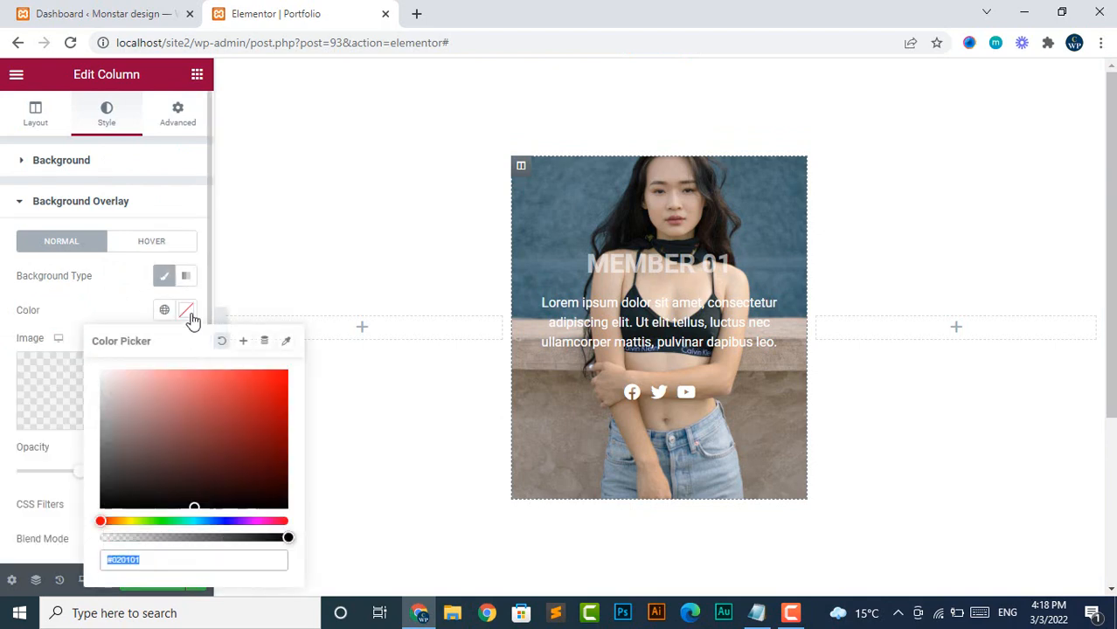
{"action": "left_click", "coordinate": [145, 464]}
{"action": "left_click_drag", "start_coordinate": [145, 464], "coordinate": [100, 508]}
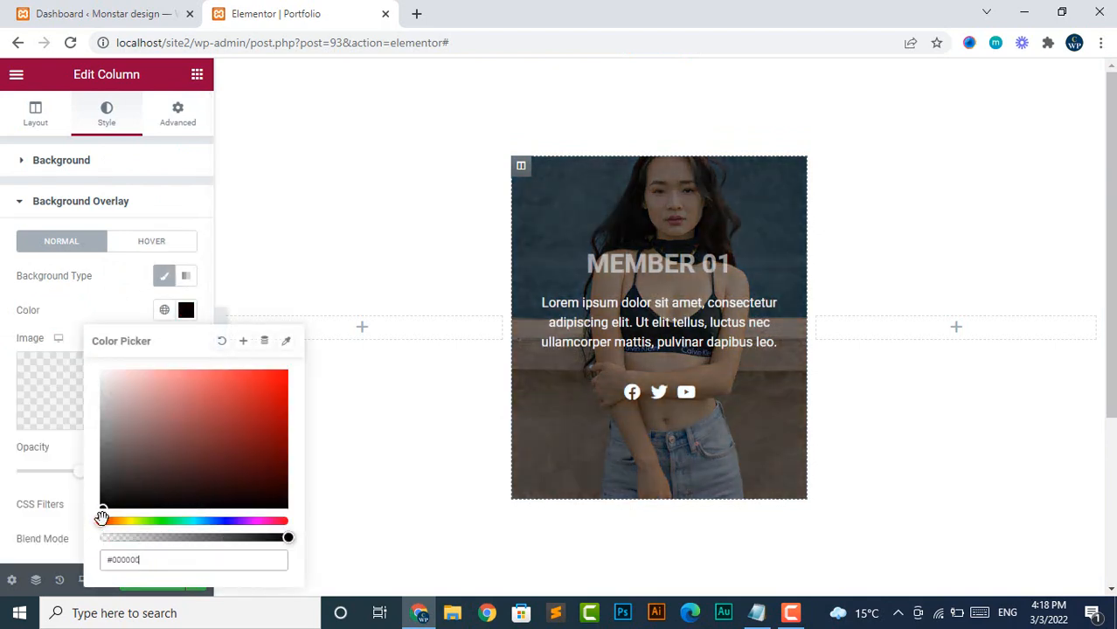
{"action": "left_click", "coordinate": [186, 311]}
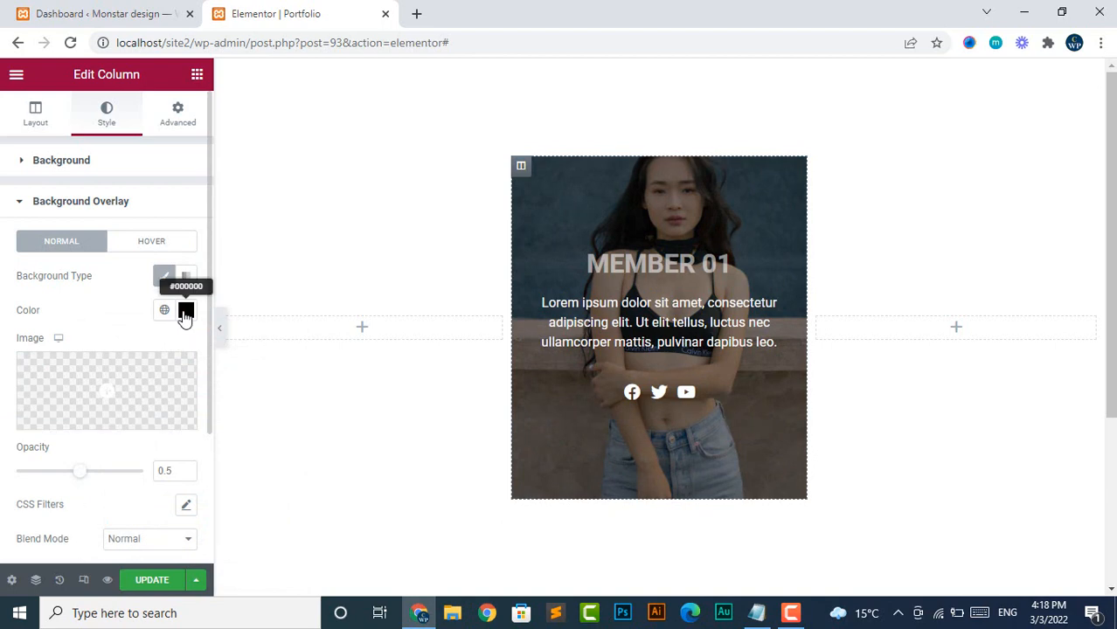
Step: Make the black overlay color of the column's normal state fully transparent
{"action": "left_click", "coordinate": [186, 311]}
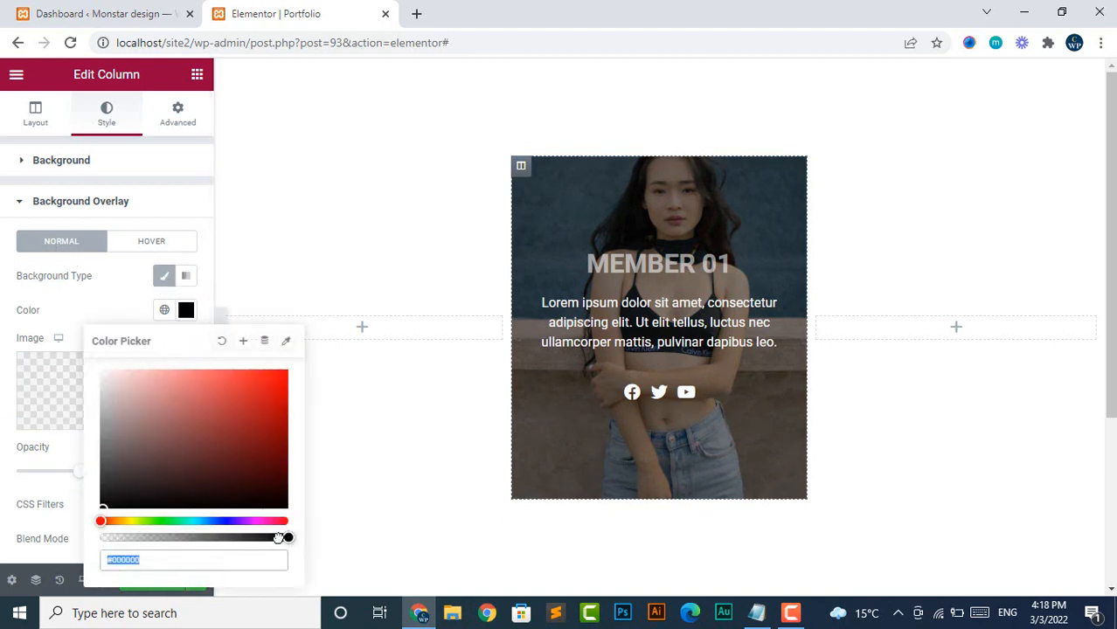
{"action": "left_click_drag", "start_coordinate": [278, 538], "coordinate": [98, 537]}
{"action": "left_click", "coordinate": [187, 312]}
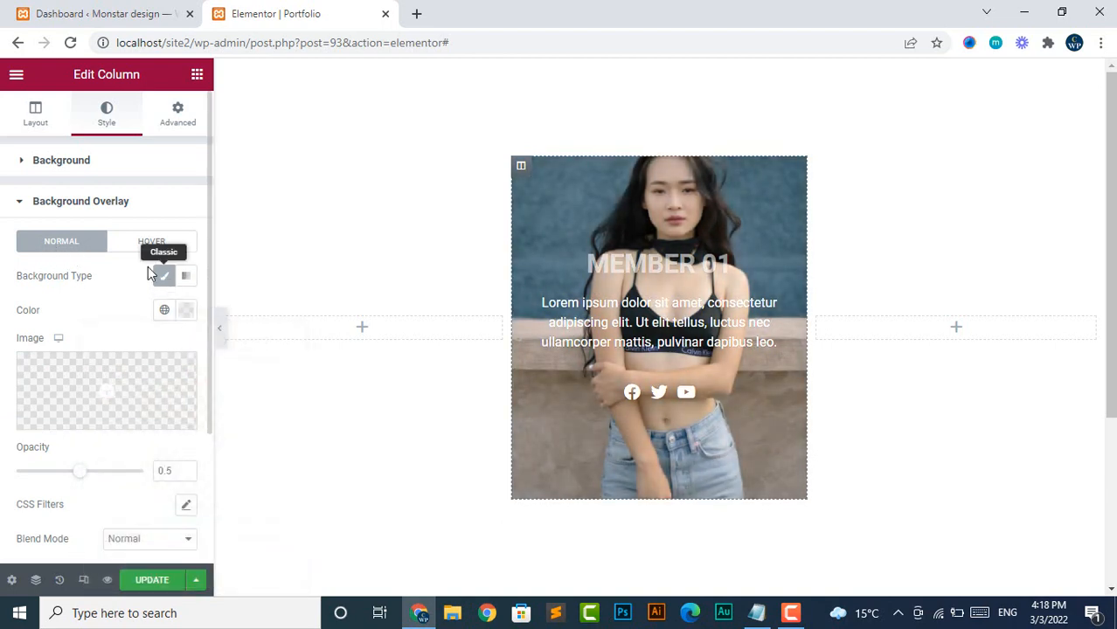
Step: Give the column's hover state a classic background overlay with color #000000
{"action": "left_click", "coordinate": [147, 245]}
{"action": "left_click", "coordinate": [165, 277]}
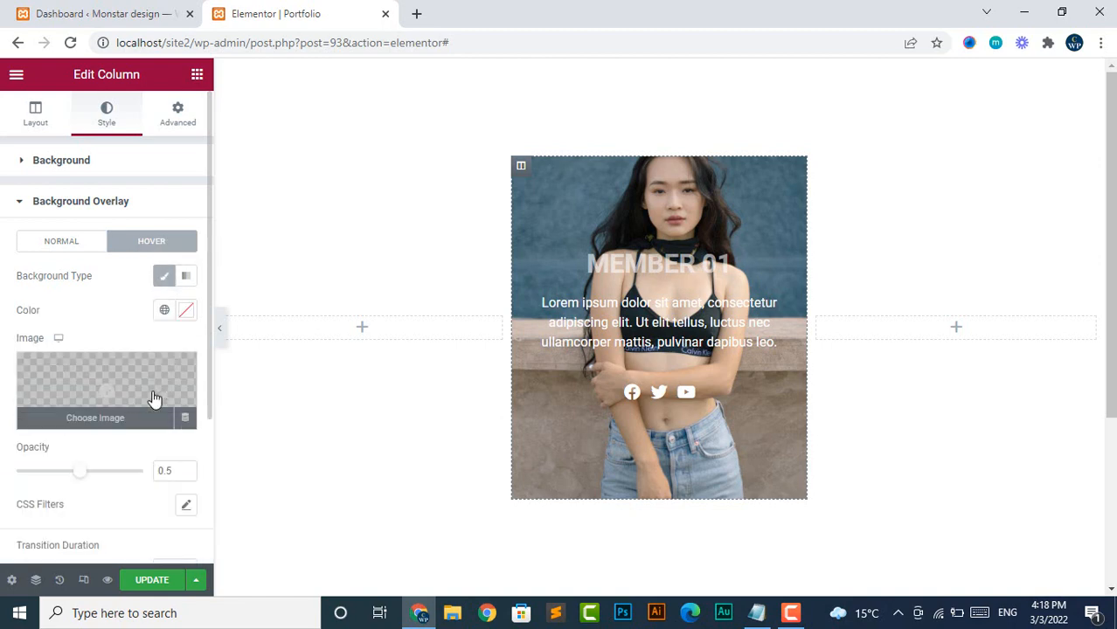
{"action": "left_click", "coordinate": [186, 310]}
{"action": "left_click", "coordinate": [100, 506]}
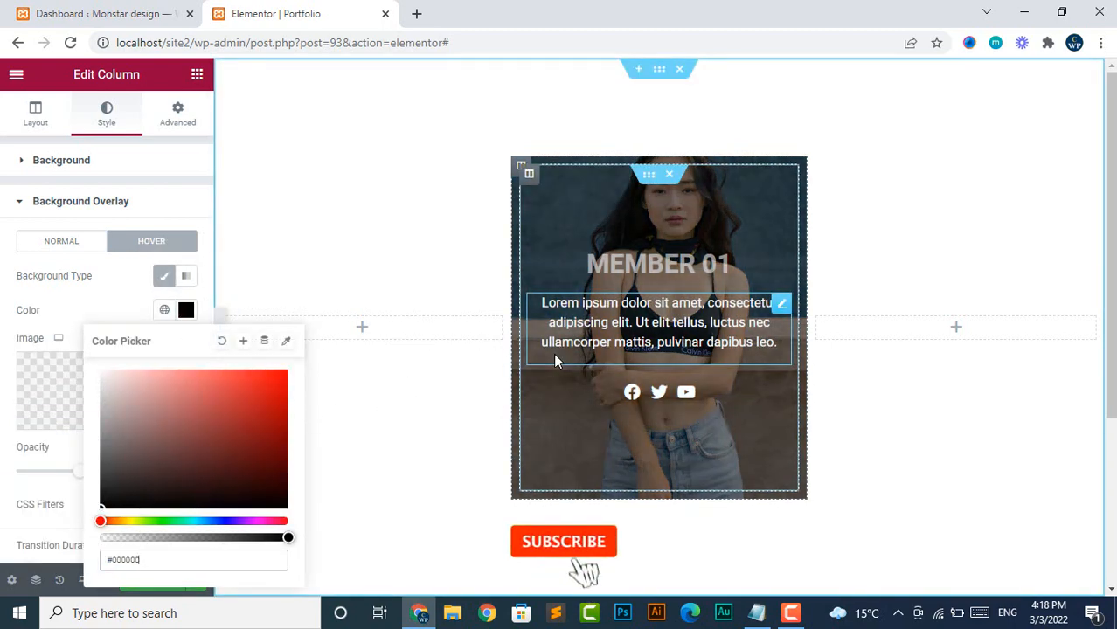
{"action": "left_click", "coordinate": [184, 313]}
Step: Set the column's margin to 30 px on all four sides
{"action": "left_click", "coordinate": [178, 118]}
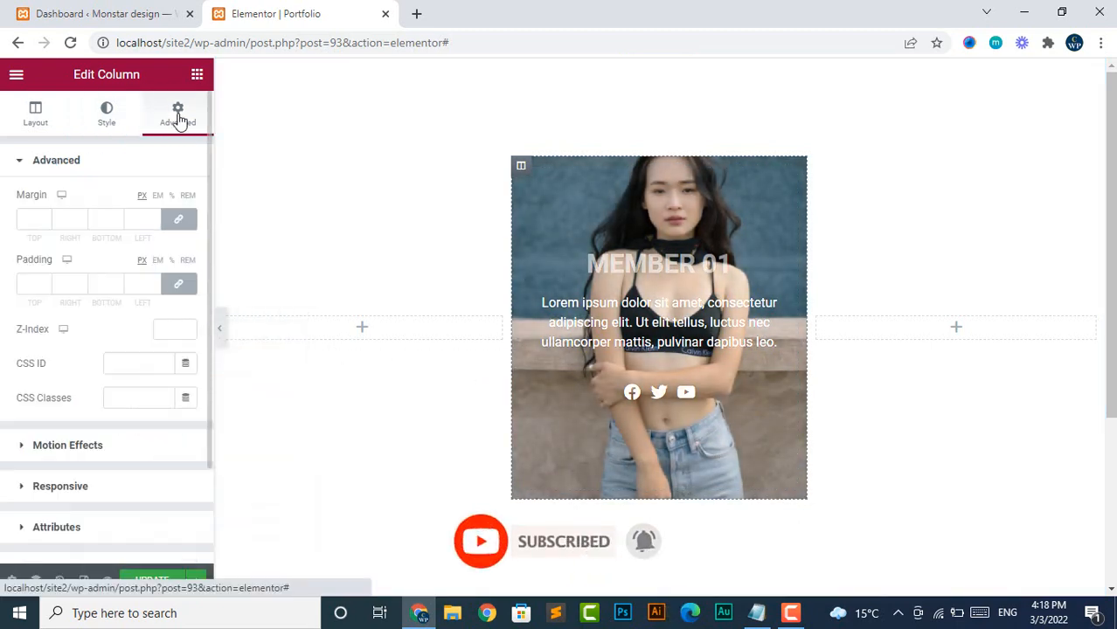
{"action": "left_click", "coordinate": [24, 219]}
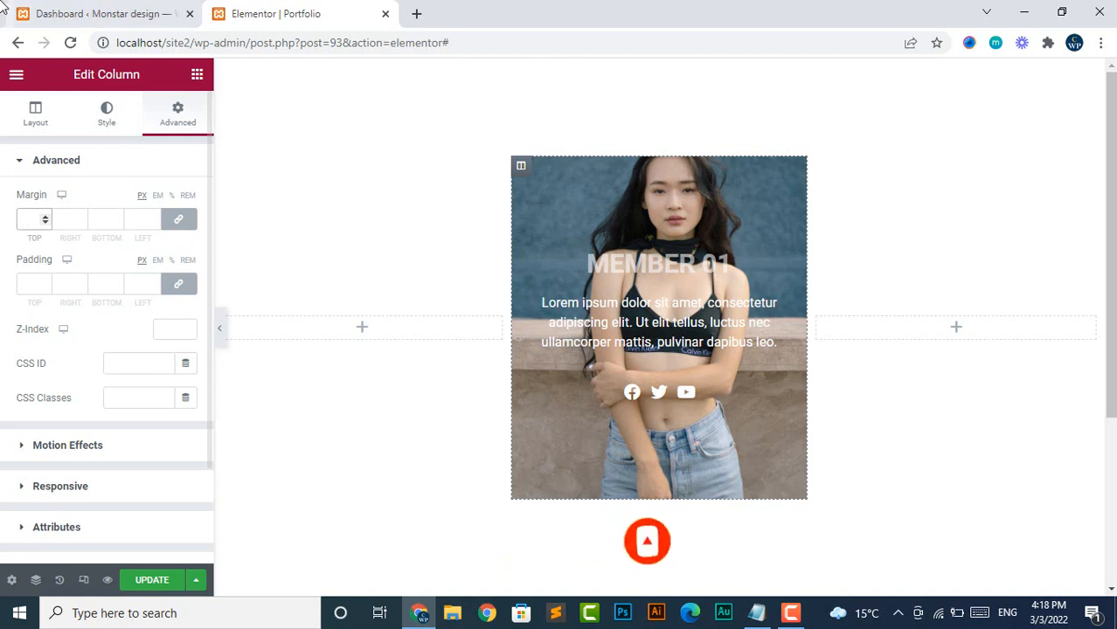
{"action": "type", "text": "30"}
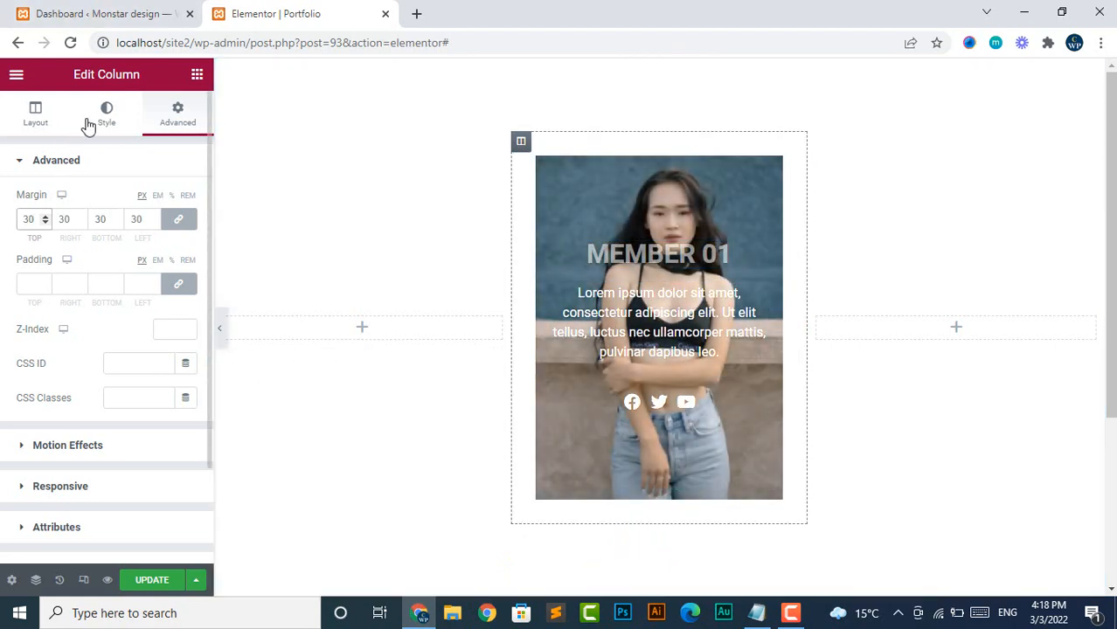
{"action": "scroll", "coordinate": [99, 342], "scroll_direction": "down", "scroll_amount": 2}
{"action": "scroll", "coordinate": [79, 190], "scroll_direction": "up", "scroll_amount": 2}
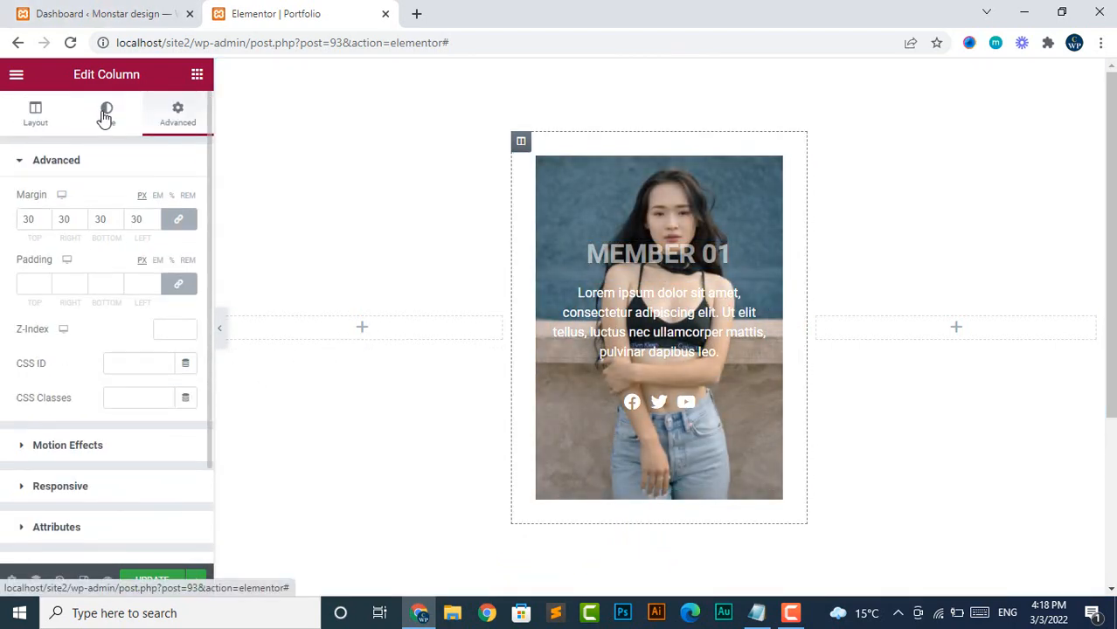
Step: Round the column's corners with a border radius of 20 px on all sides
{"action": "left_click", "coordinate": [105, 115]}
{"action": "scroll", "coordinate": [107, 367], "scroll_direction": "down", "scroll_amount": 4}
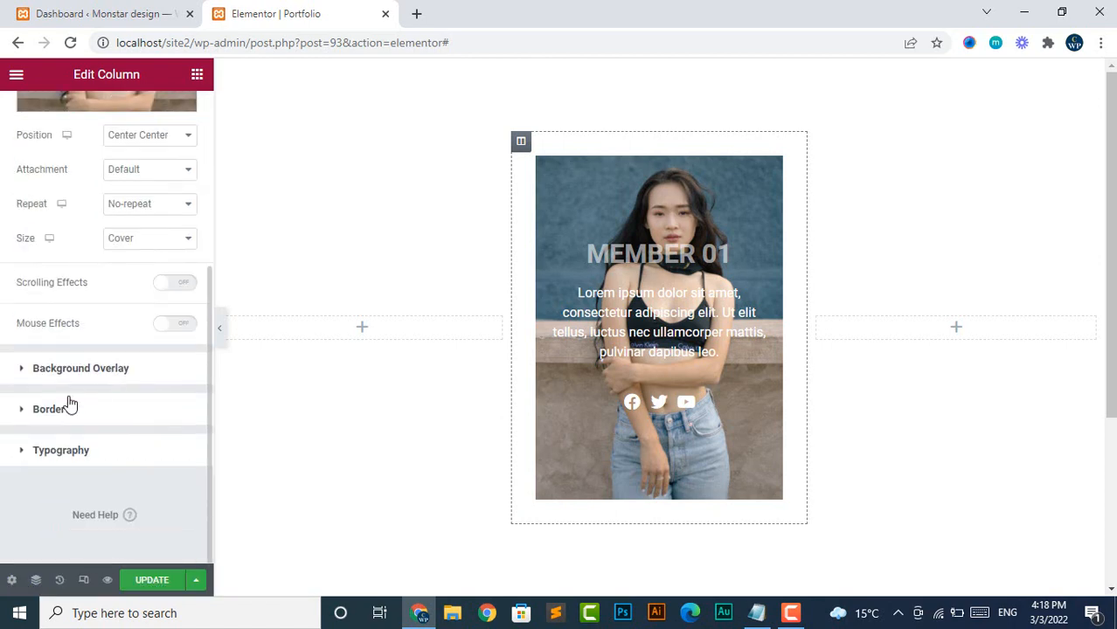
{"action": "left_click", "coordinate": [39, 410]}
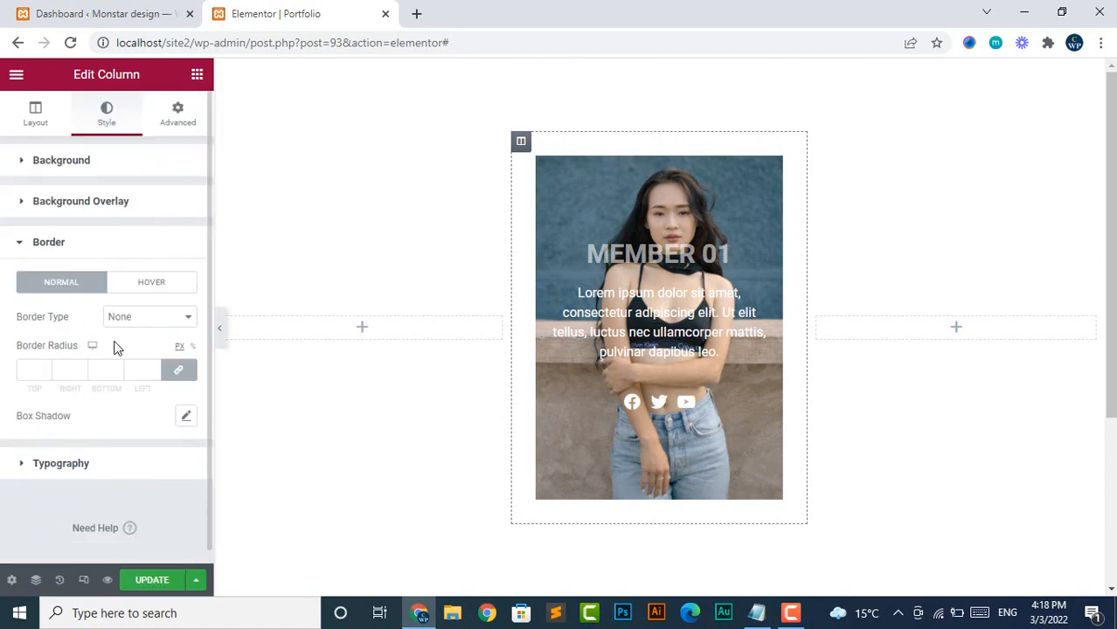
{"action": "type", "text": "20"}
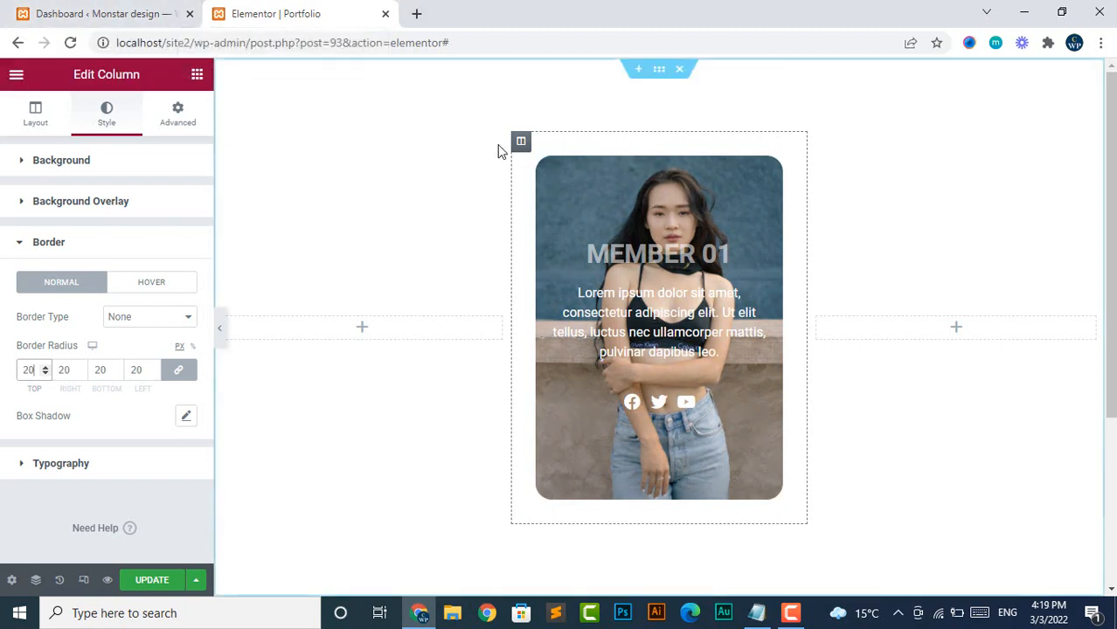
Step: Add a box shadow to the column with a blur of 15 and the color rgba(0, 0, 0, 0.22)
{"action": "left_click", "coordinate": [186, 417]}
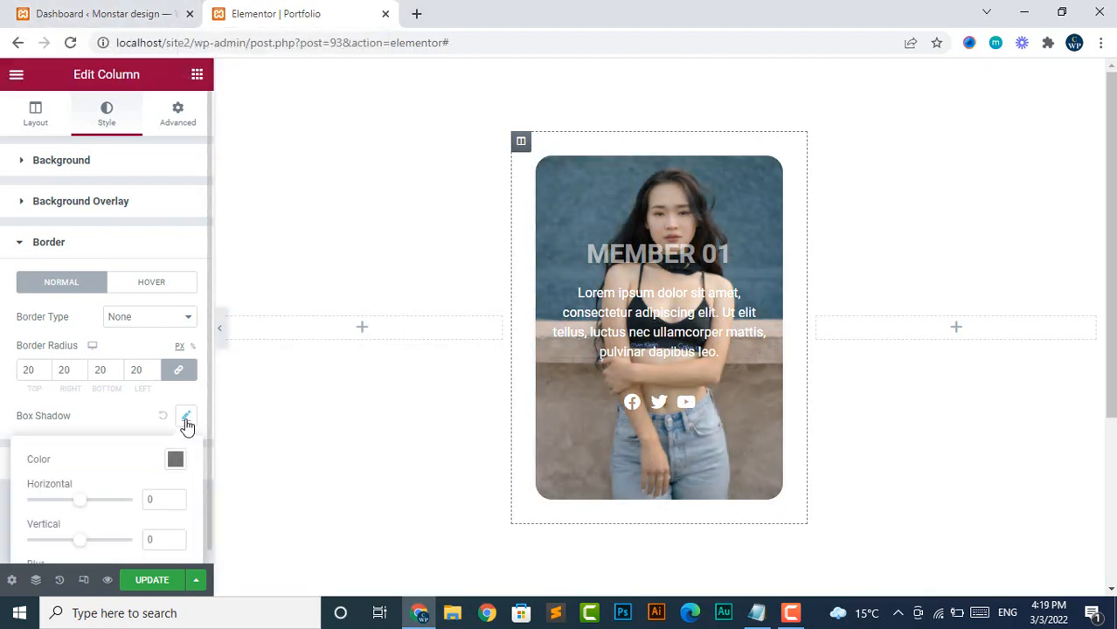
{"action": "scroll", "coordinate": [103, 481], "scroll_direction": "down", "scroll_amount": 2}
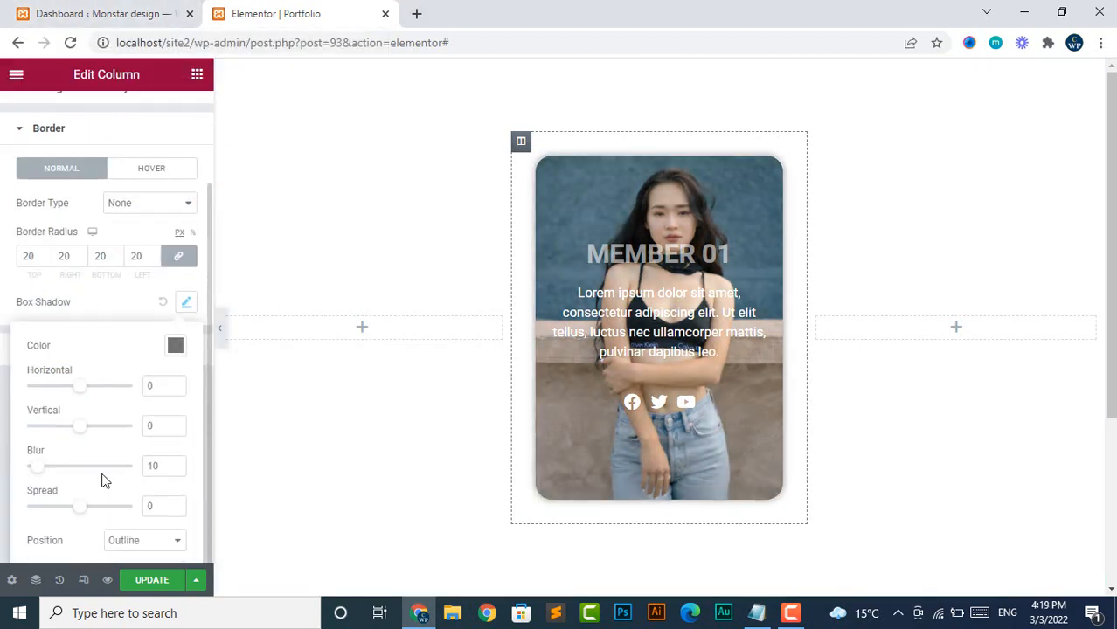
{"action": "left_click", "coordinate": [175, 464]}
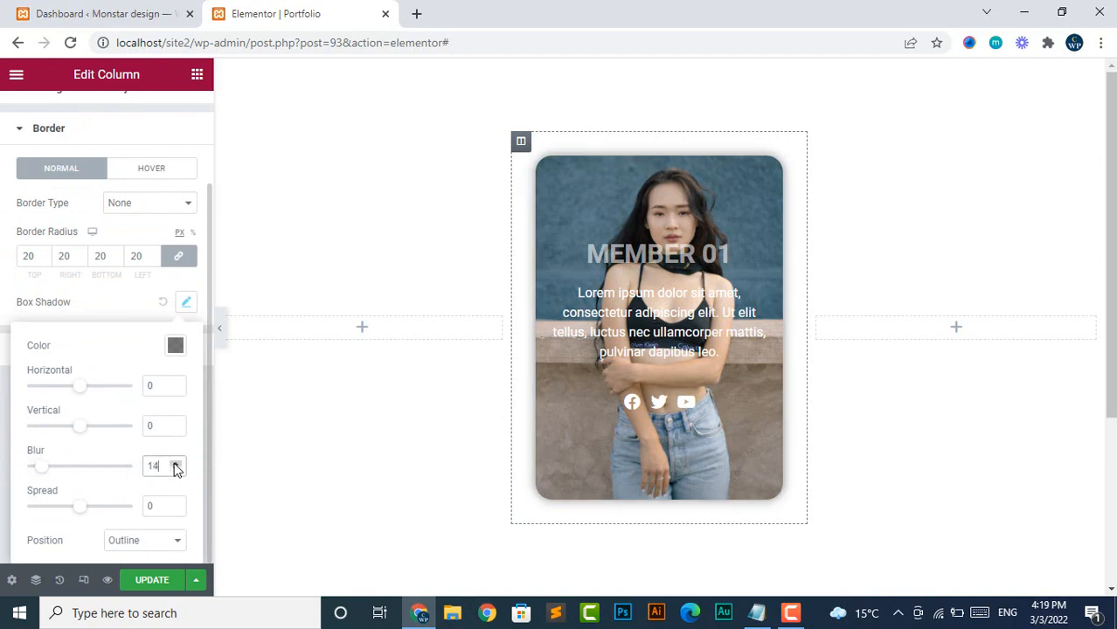
{"action": "left_click", "coordinate": [175, 348]}
{"action": "left_click_drag", "start_coordinate": [182, 282], "coordinate": [130, 287]}
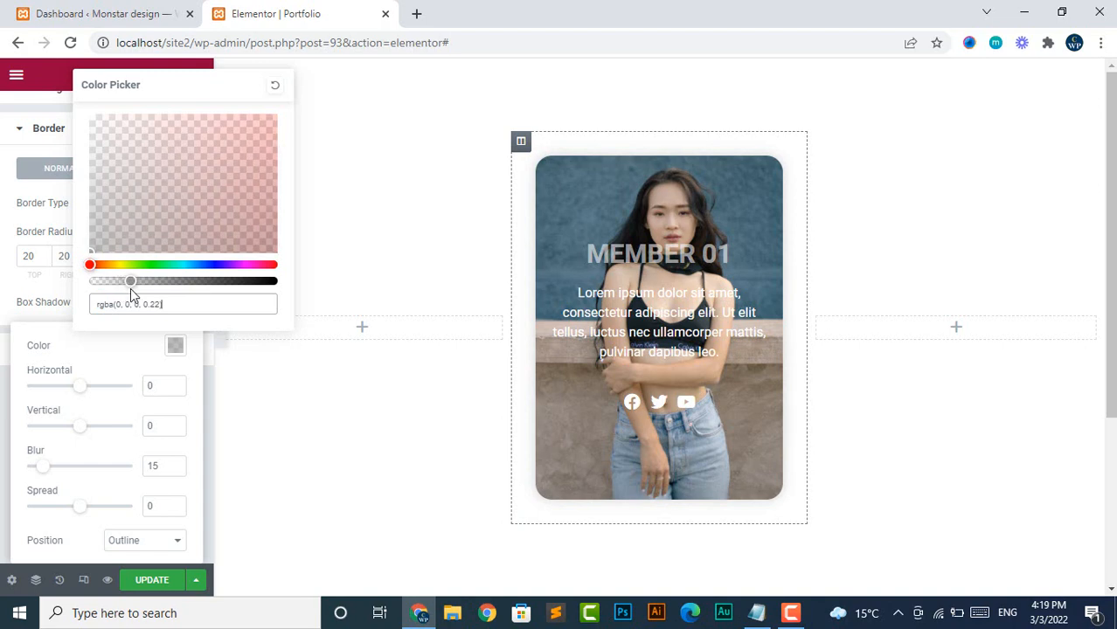
{"action": "left_click", "coordinate": [174, 347]}
{"action": "left_click", "coordinate": [187, 304]}
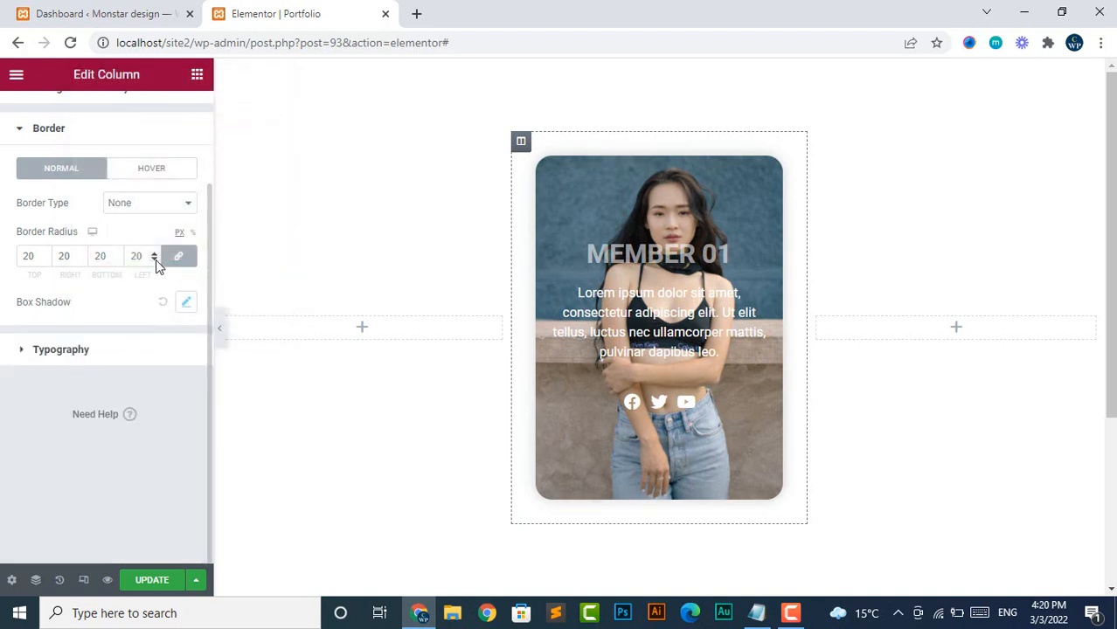
Step: Give the inner section inside the card a solid border with a width of 1 on all sides
{"action": "left_click", "coordinate": [657, 179]}
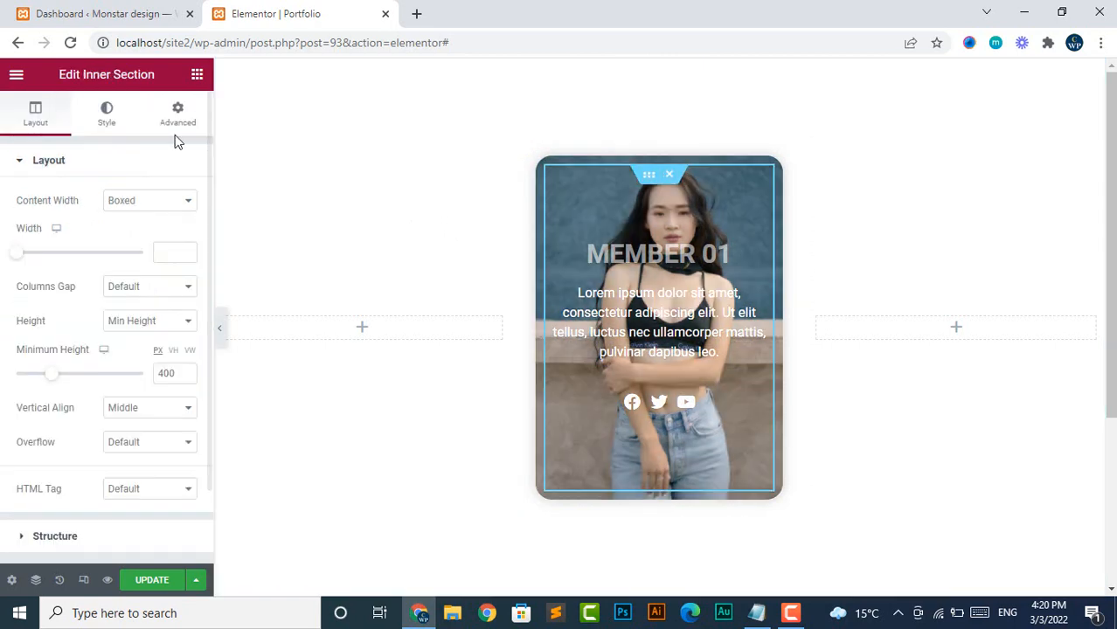
{"action": "left_click", "coordinate": [100, 120]}
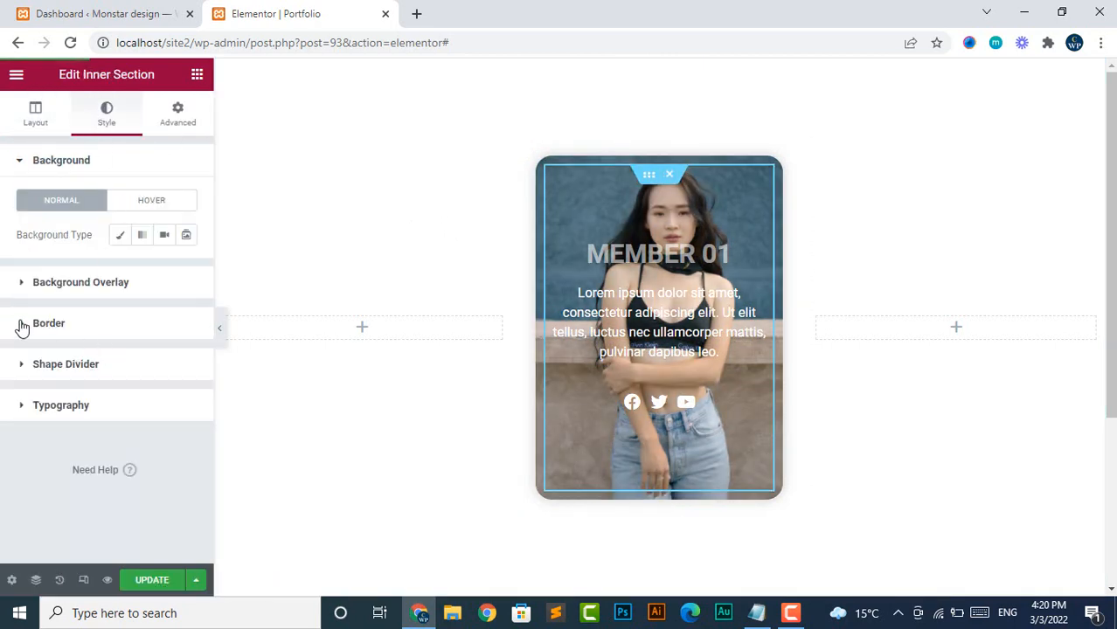
{"action": "left_click", "coordinate": [48, 325]}
{"action": "scroll", "coordinate": [111, 343], "scroll_direction": "down", "scroll_amount": 1}
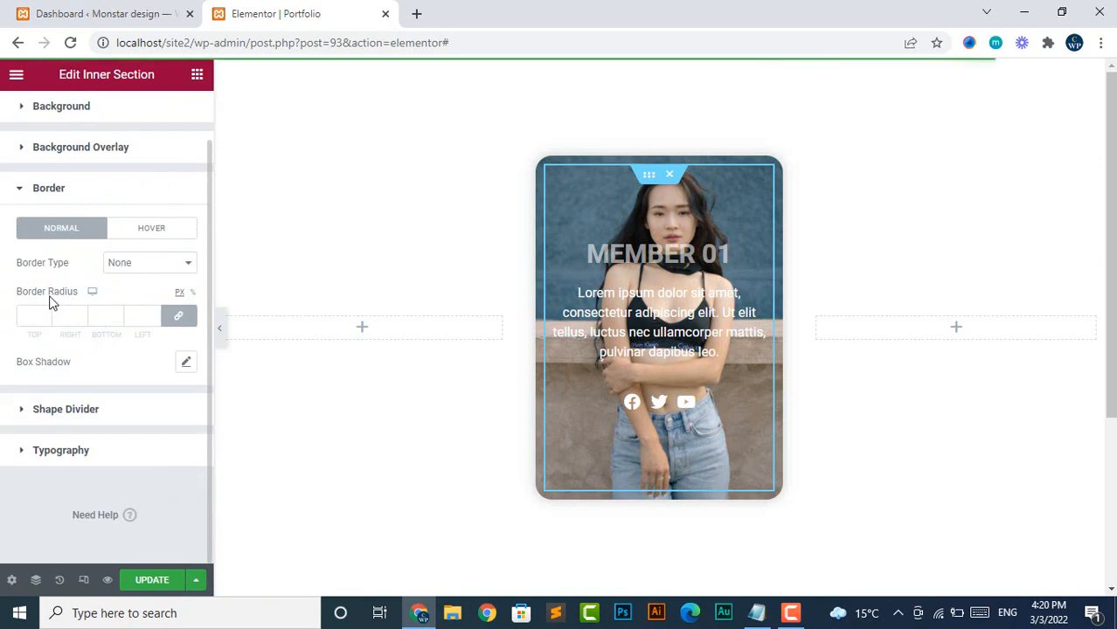
{"action": "left_click", "coordinate": [144, 264]}
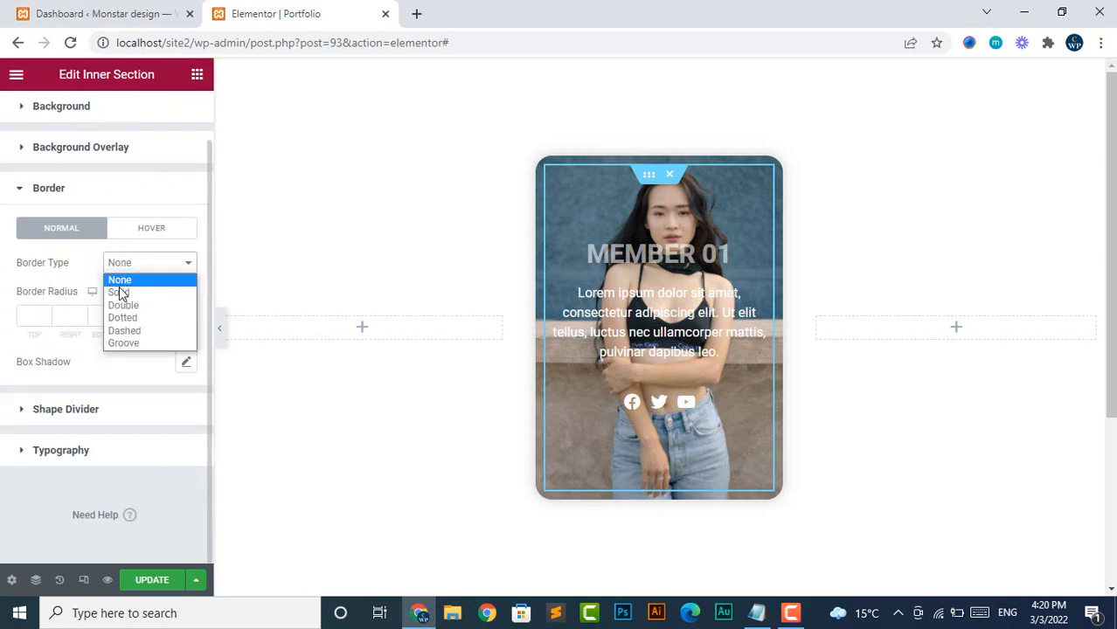
{"action": "left_click", "coordinate": [120, 294]}
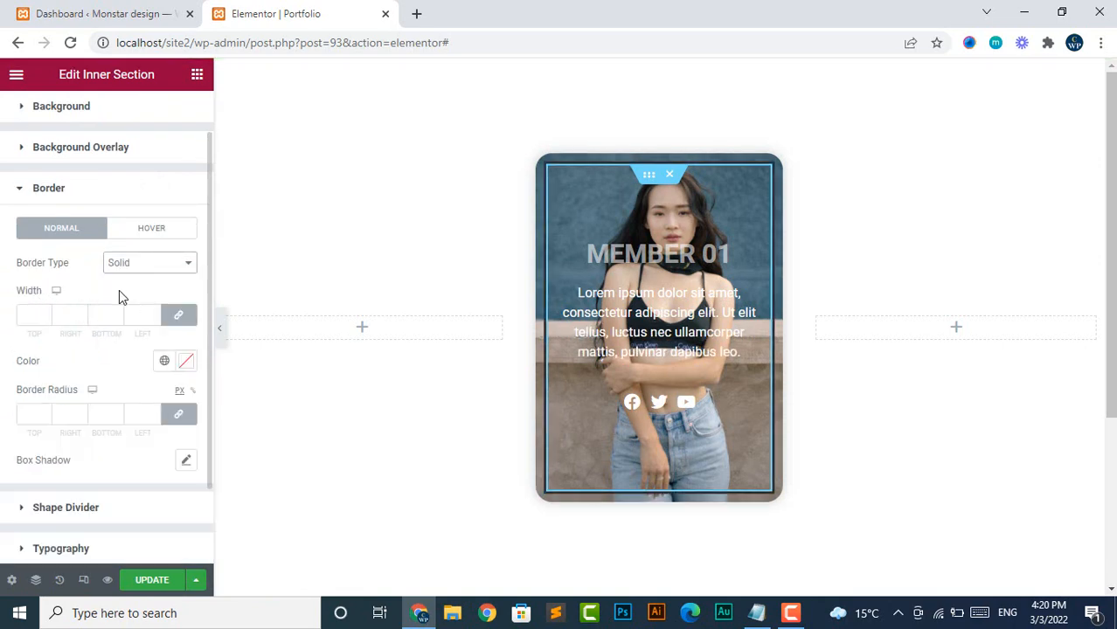
{"action": "left_click", "coordinate": [35, 314]}
{"action": "type", "text": "1"}
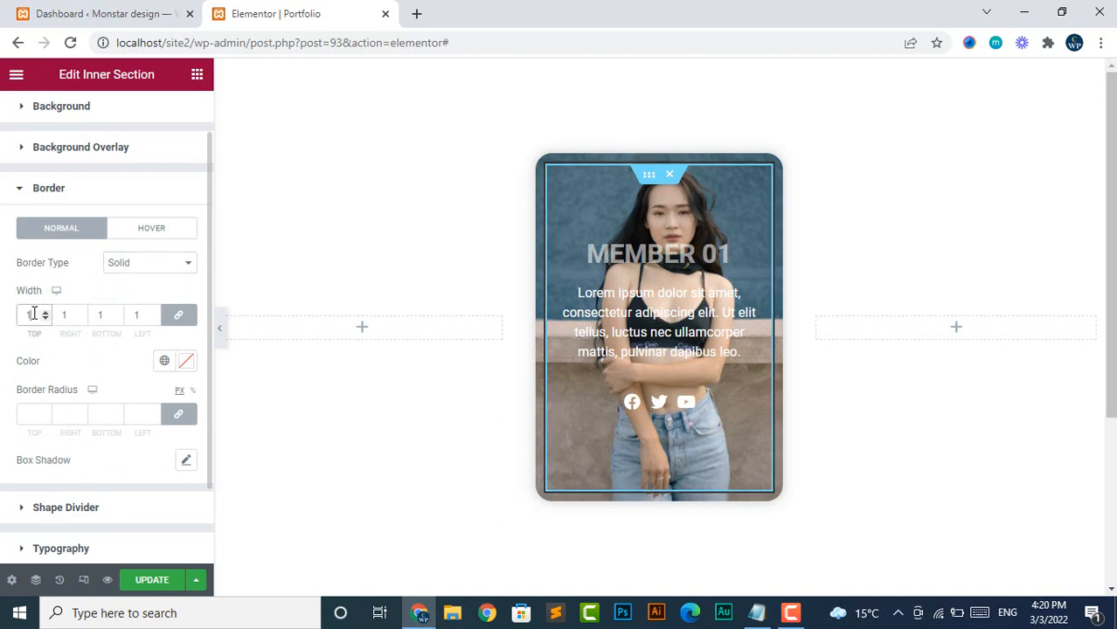
Step: Set the inner section's border color to semi-transparent white (#FFFFFF59) and check the card at full width
{"action": "left_click", "coordinate": [185, 361]}
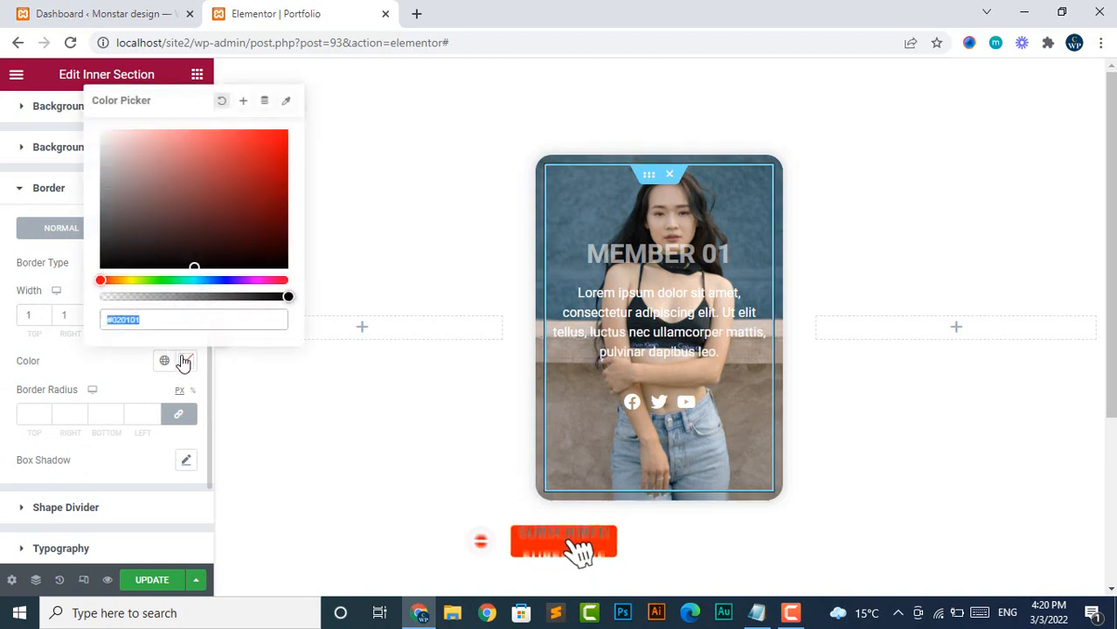
{"action": "left_click", "coordinate": [142, 237]}
{"action": "mouse_move", "coordinate": [143, 237]}
{"action": "left_mouse_down"}
{"action": "mouse_move", "coordinate": [101, 125]}
{"action": "mouse_move", "coordinate": [82, 128]}
{"action": "left_mouse_up"}
{"action": "left_click_drag", "start_coordinate": [286, 295], "coordinate": [165, 298]}
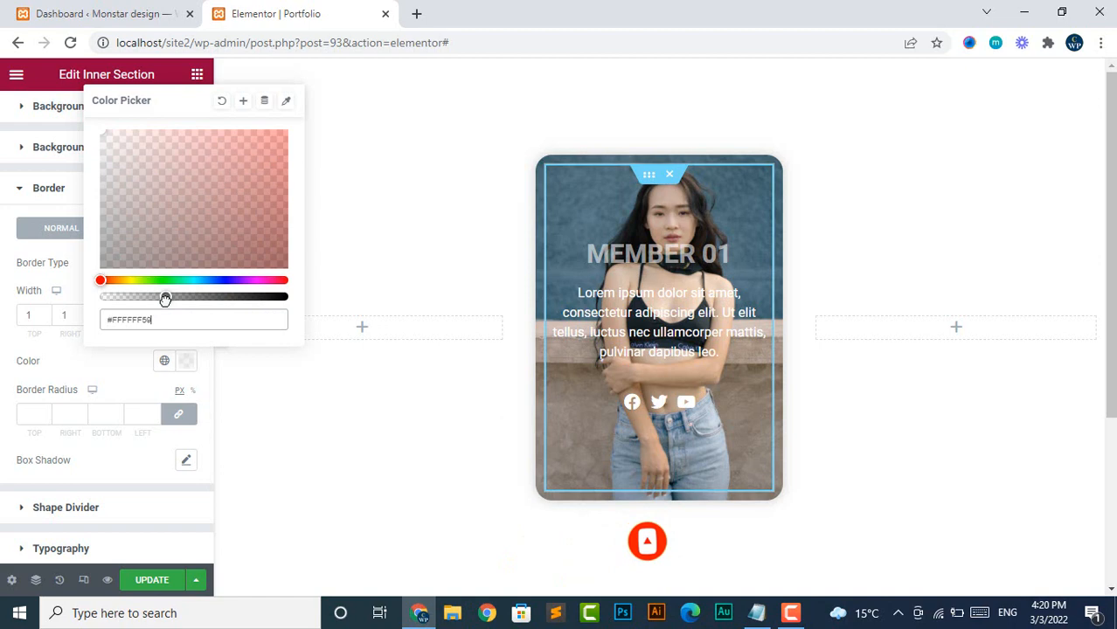
{"action": "left_click", "coordinate": [184, 368]}
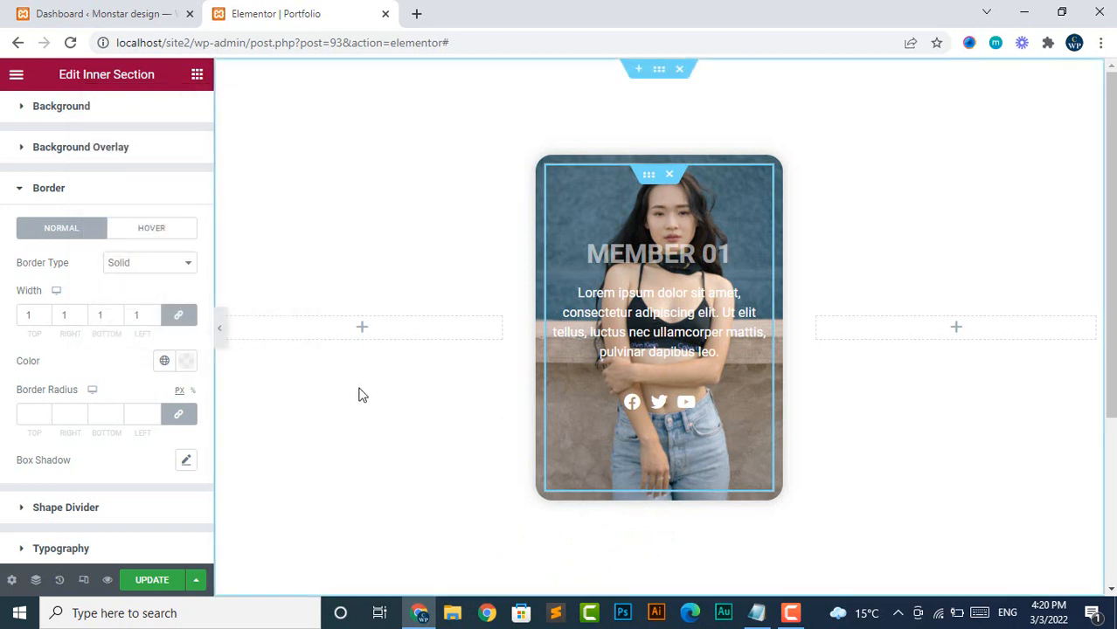
{"action": "left_click", "coordinate": [219, 346]}
{"action": "left_click", "coordinate": [5, 329]}
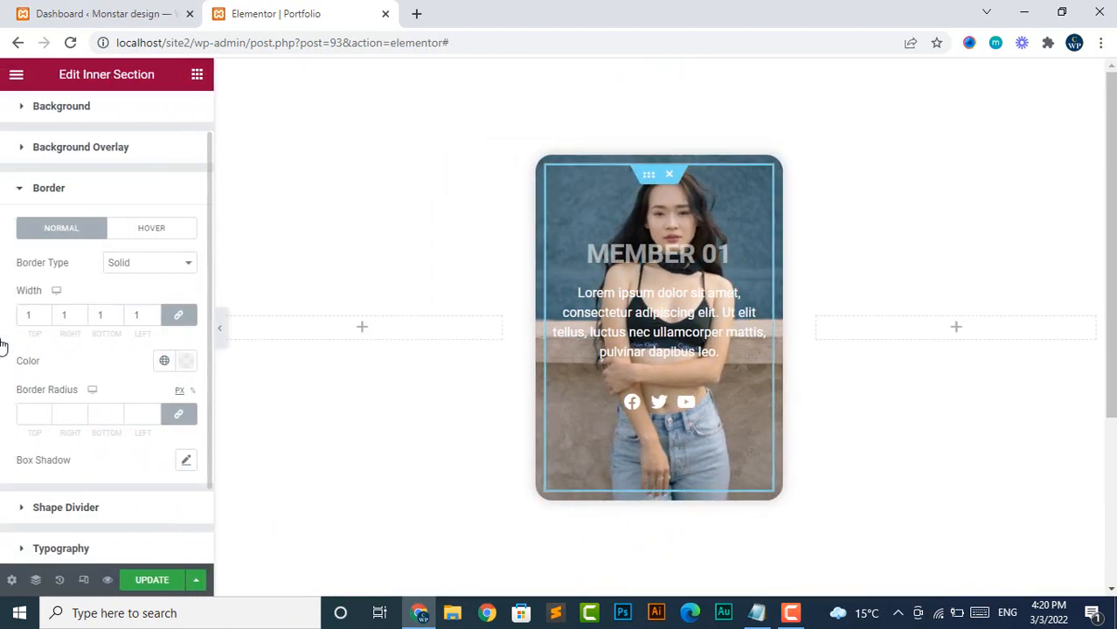
Step: Set the inner section's border width to 3 and its border radius to 20 px on all sides
{"action": "left_click", "coordinate": [46, 318]}
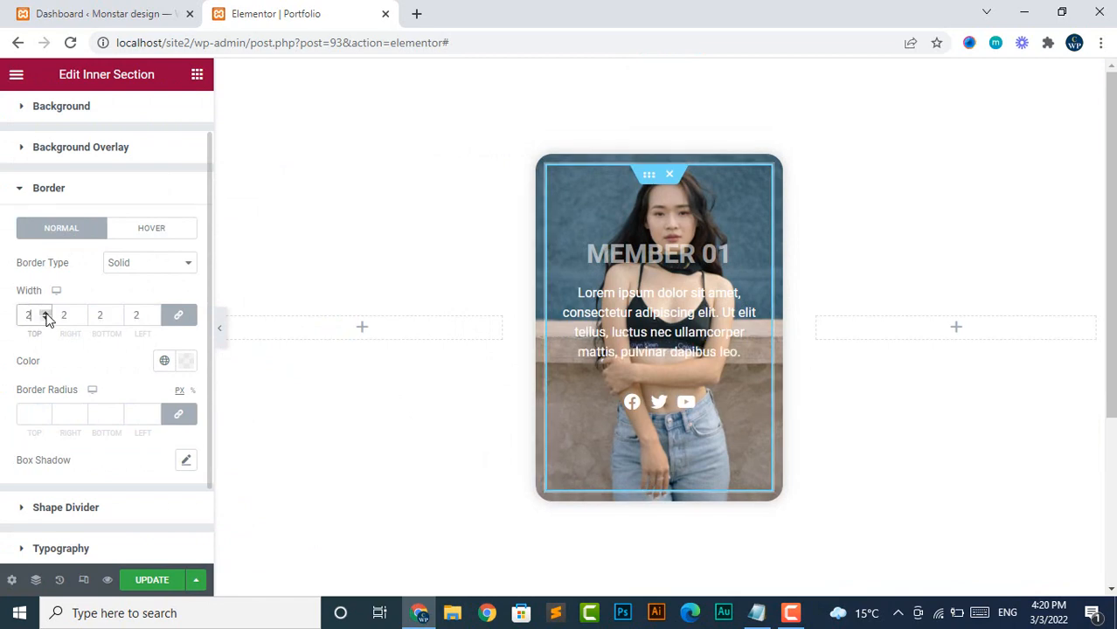
{"action": "left_click", "coordinate": [46, 317]}
{"action": "left_click", "coordinate": [219, 329]}
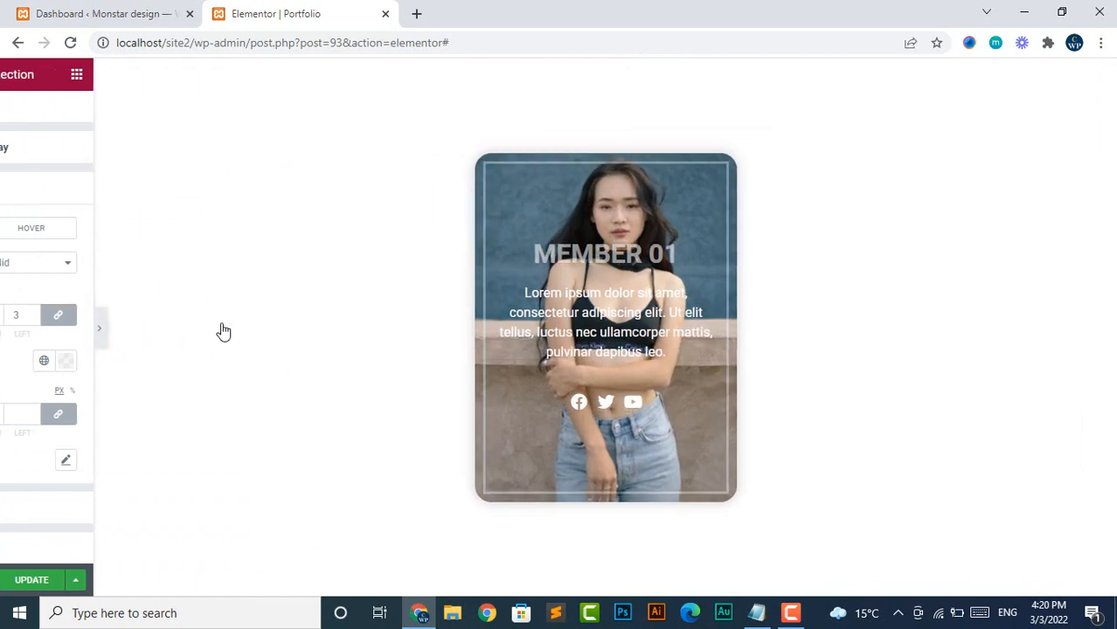
{"action": "left_click", "coordinate": [6, 329]}
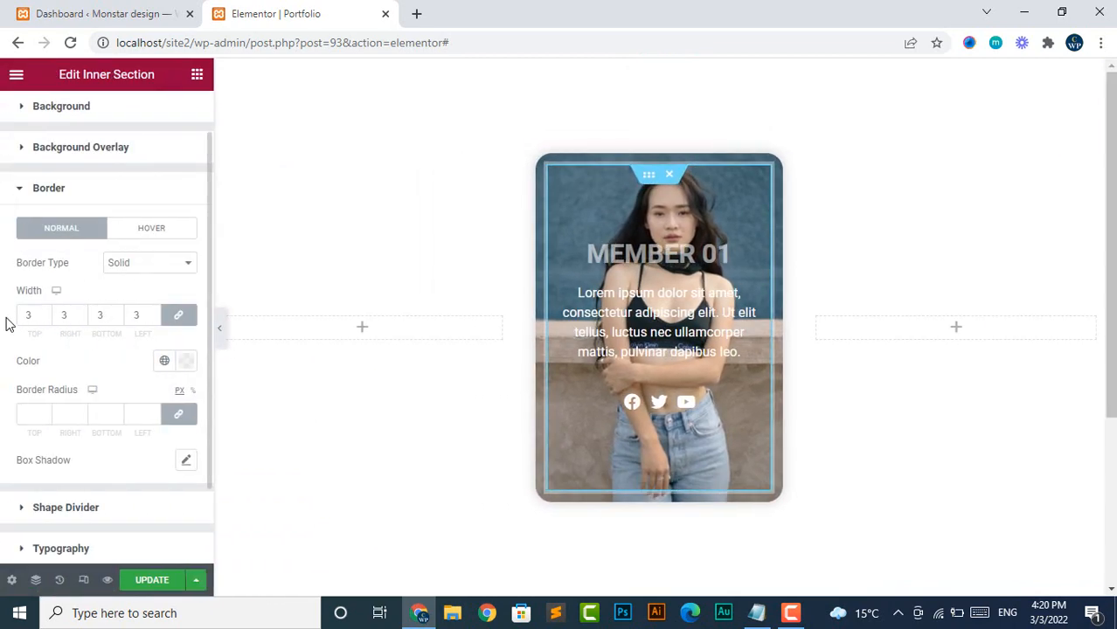
{"action": "left_click", "coordinate": [31, 411]}
{"action": "type", "text": "20"}
Step: Open the custom CSS editor in the inner section's advanced settings
{"action": "scroll", "coordinate": [140, 350], "scroll_direction": "down", "scroll_amount": 1}
{"action": "scroll", "coordinate": [117, 243], "scroll_direction": "up", "scroll_amount": 2}
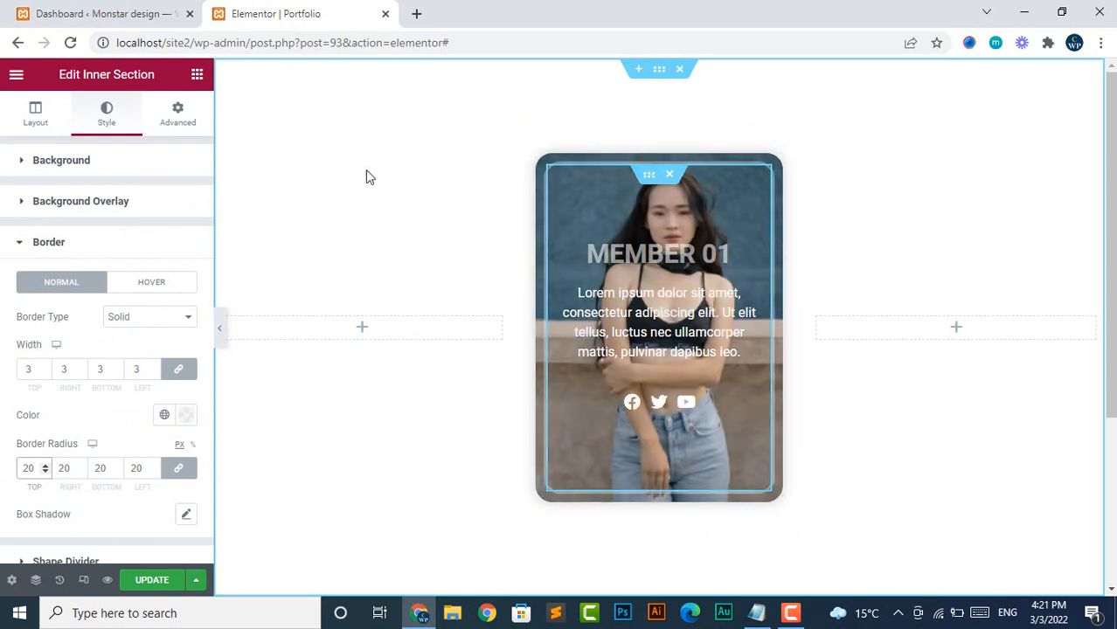
{"action": "left_click", "coordinate": [180, 120]}
{"action": "scroll", "coordinate": [125, 393], "scroll_direction": "down", "scroll_amount": 2}
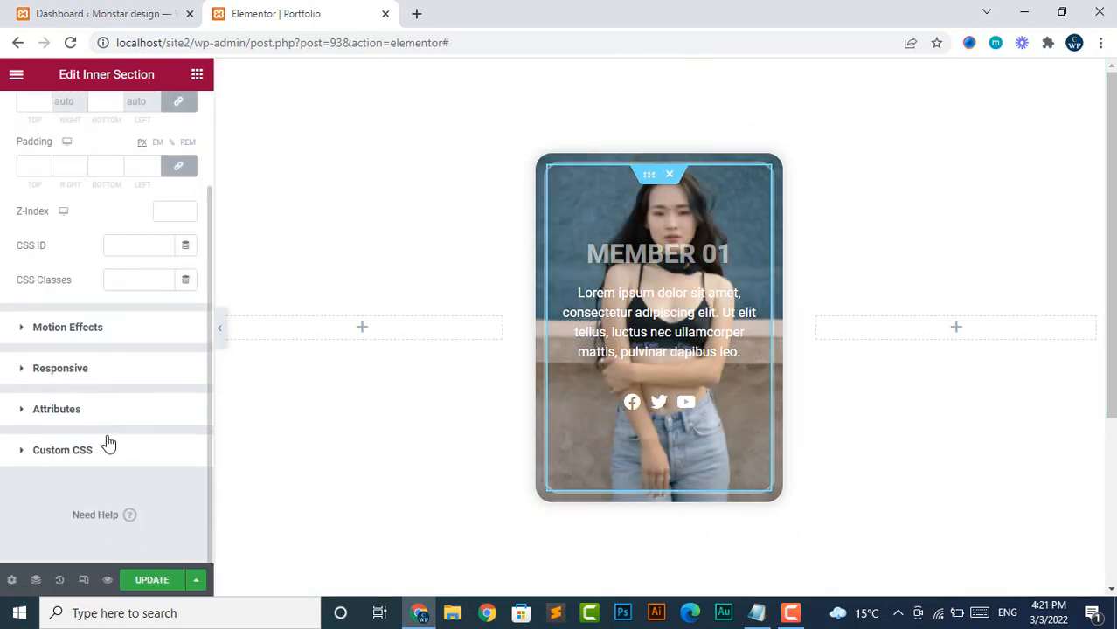
{"action": "left_click", "coordinate": [70, 450]}
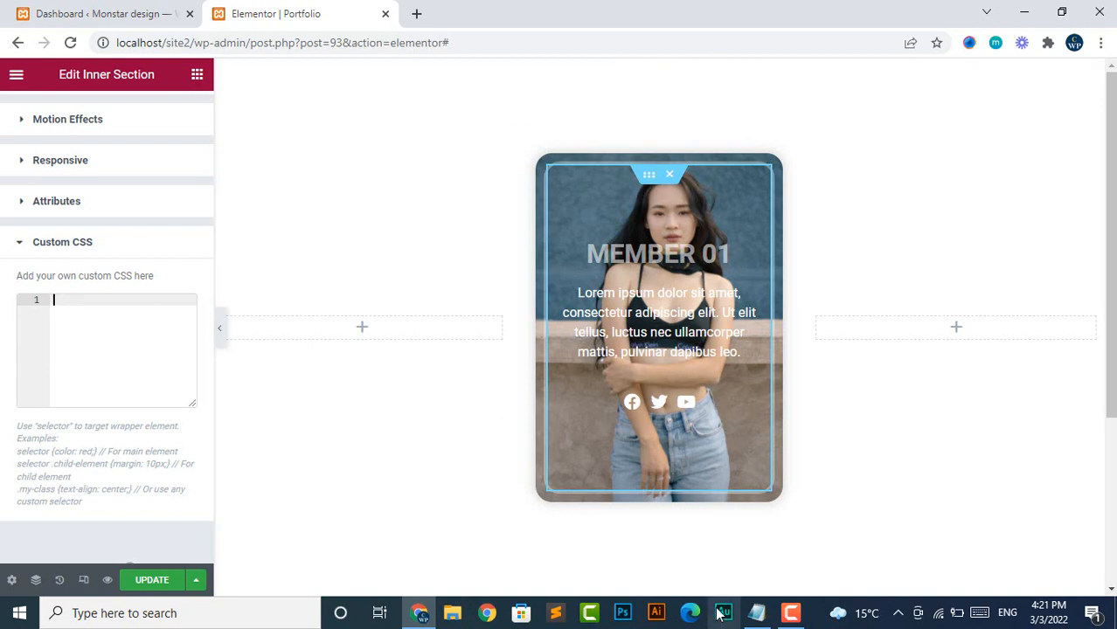
Step: Copy the "Content Show/Hide on Hover" code from Notepad and paste it into the inner section's custom CSS in Elementor
{"action": "left_click", "coordinate": [757, 613]}
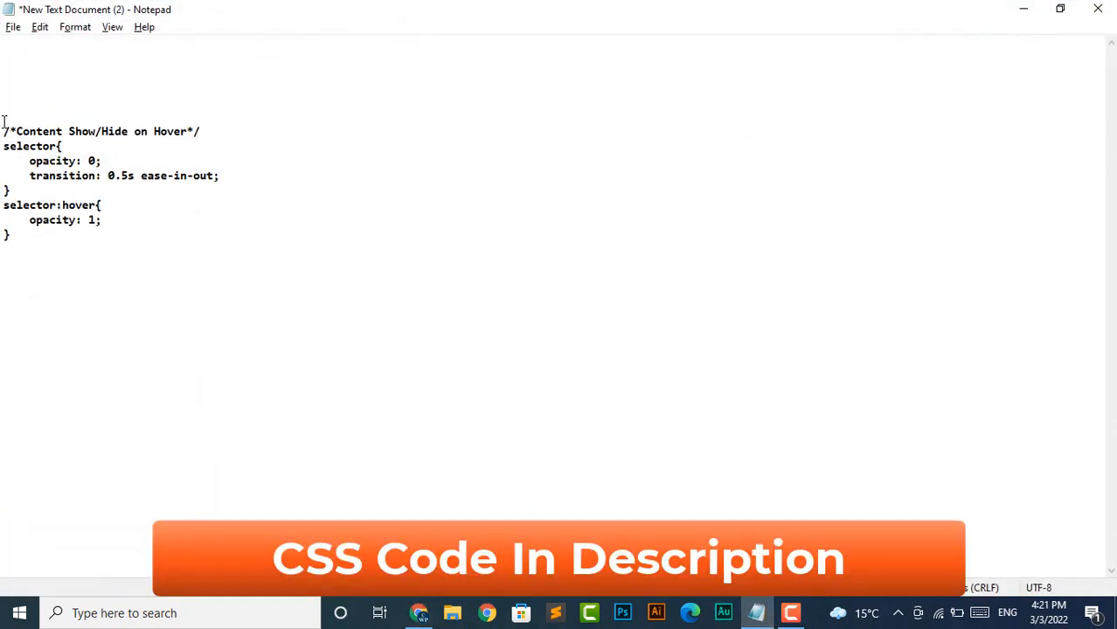
{"action": "left_click_drag", "start_coordinate": [4, 123], "coordinate": [67, 225]}
{"action": "right_click", "coordinate": [49, 179]}
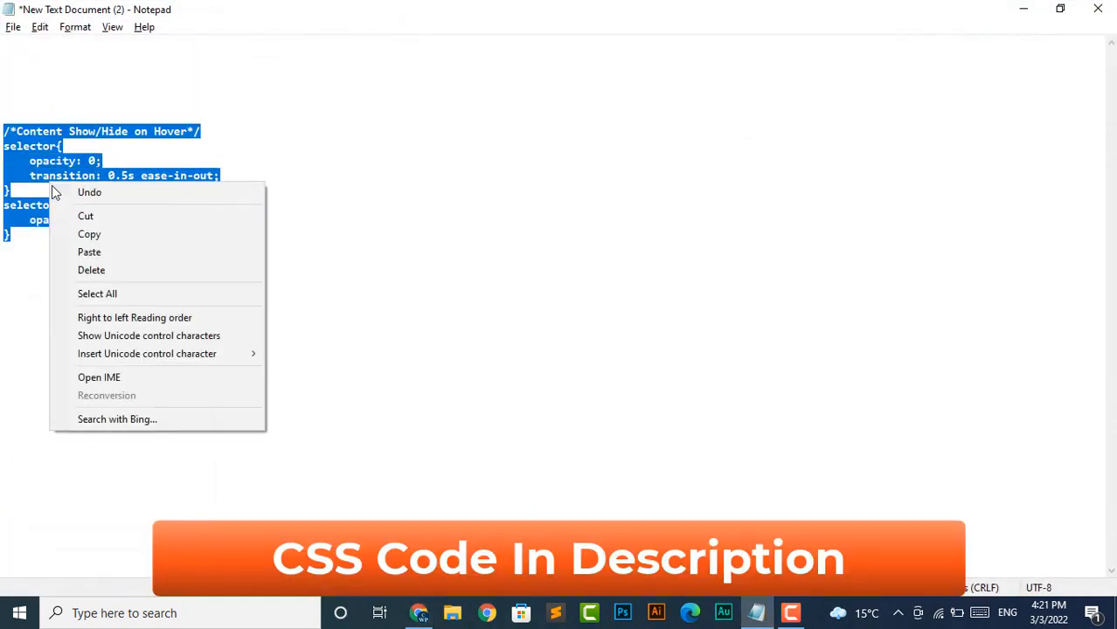
{"action": "left_click", "coordinate": [112, 233]}
{"action": "left_click", "coordinate": [419, 612]}
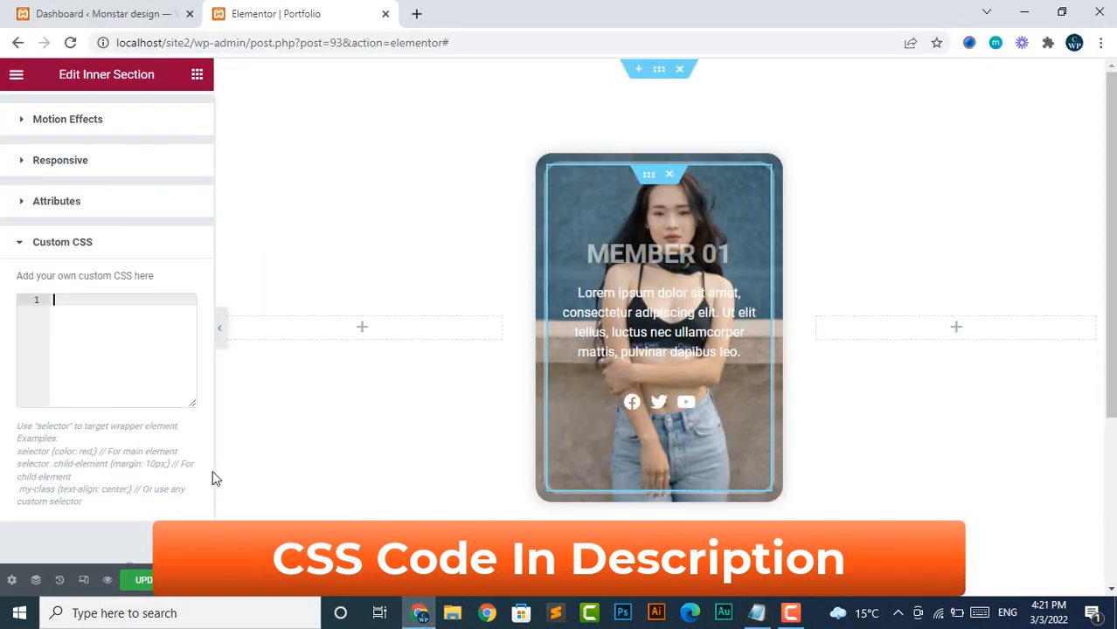
{"action": "left_click", "coordinate": [62, 307]}
{"action": "key", "text": "ctrl+v"}
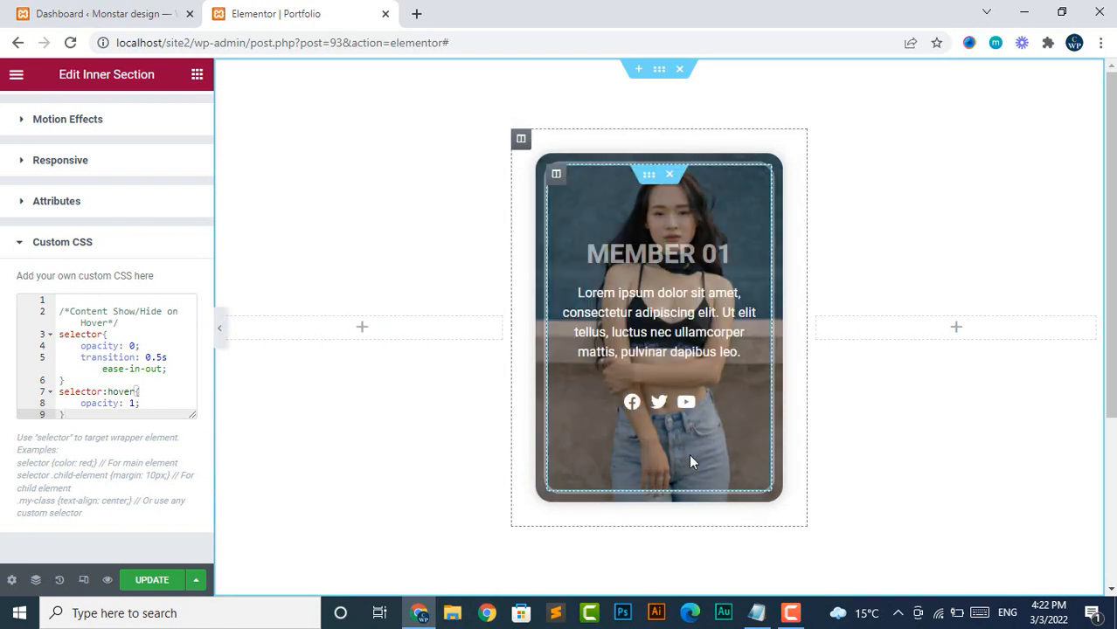
Step: Duplicate the finished member card column twice to make three cards in the row
{"action": "right_click", "coordinate": [519, 139]}
{"action": "left_click", "coordinate": [554, 176]}
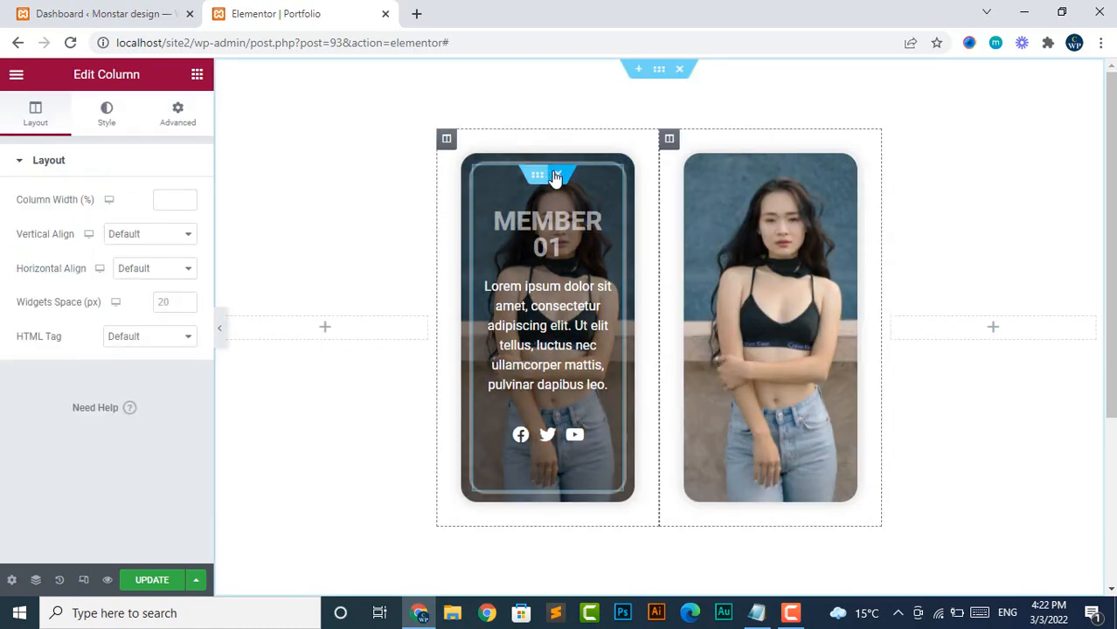
{"action": "right_click", "coordinate": [445, 142]}
{"action": "left_click", "coordinate": [495, 181]}
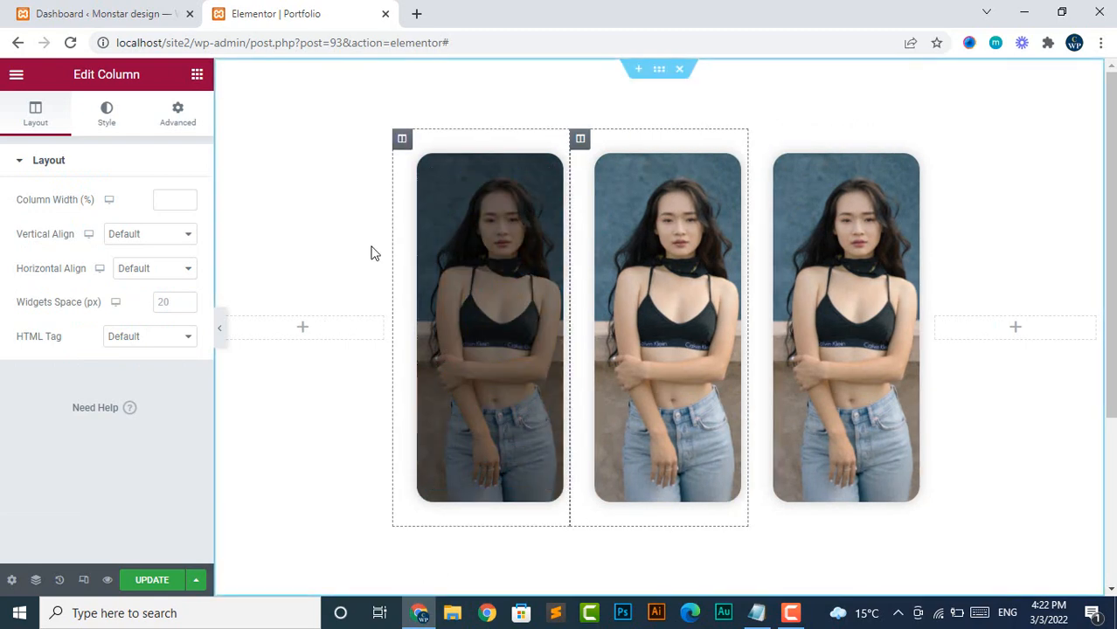
Step: Delete the empty columns on both sides of the three member cards
{"action": "right_click", "coordinate": [230, 325]}
{"action": "left_click", "coordinate": [280, 551]}
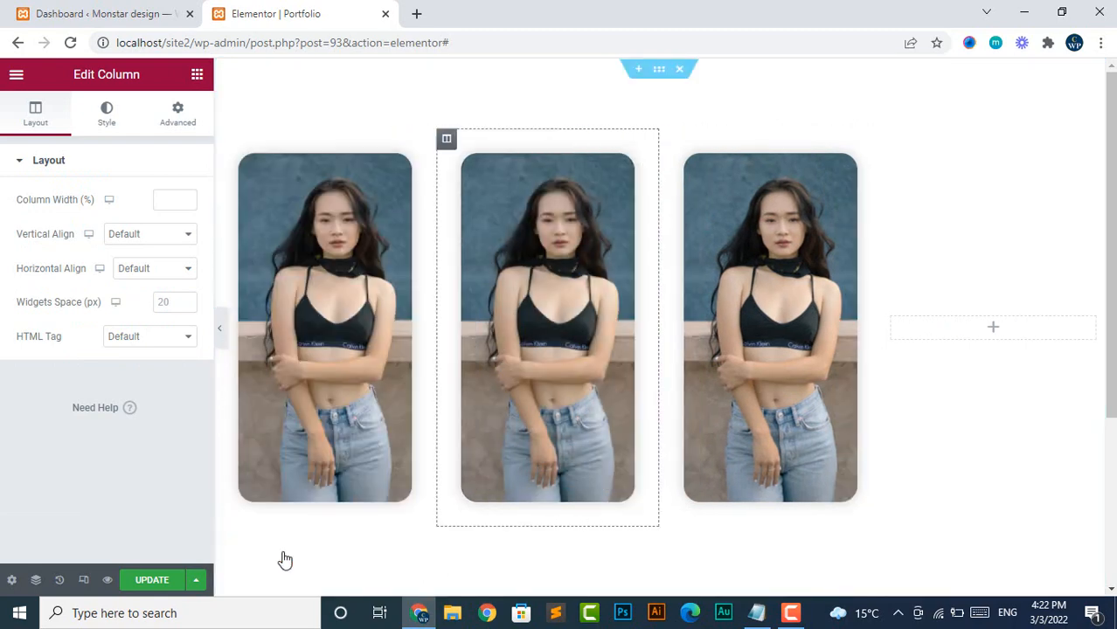
{"action": "right_click", "coordinate": [896, 324]}
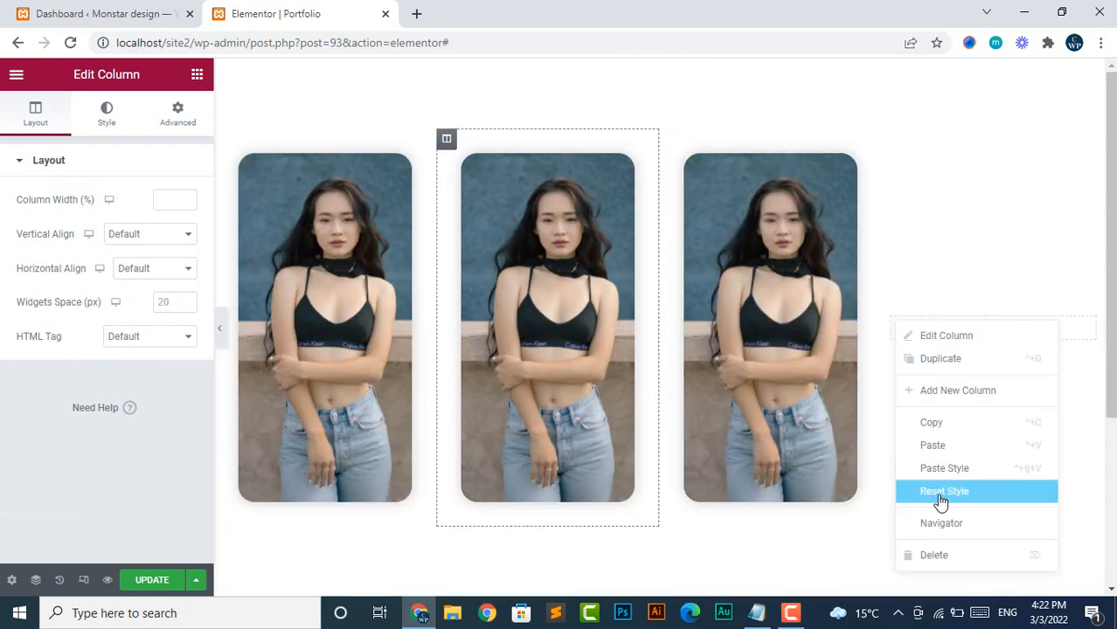
{"action": "left_click", "coordinate": [932, 566]}
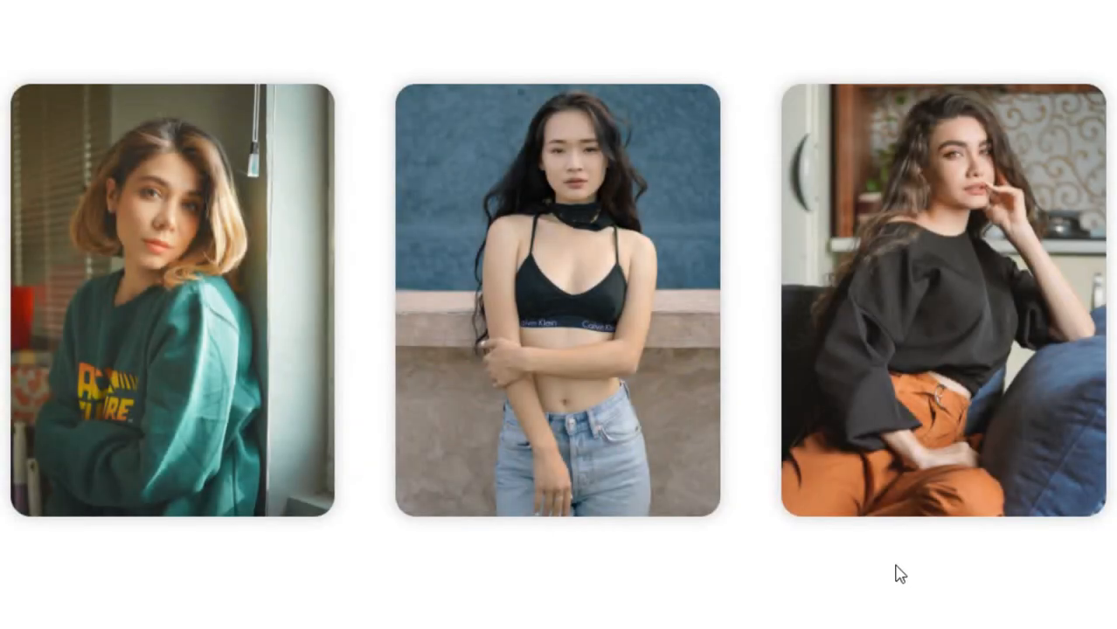
Step: Preview the hover effect on each of the three member cards
{"action": "mouse_move", "coordinate": [917, 454]}
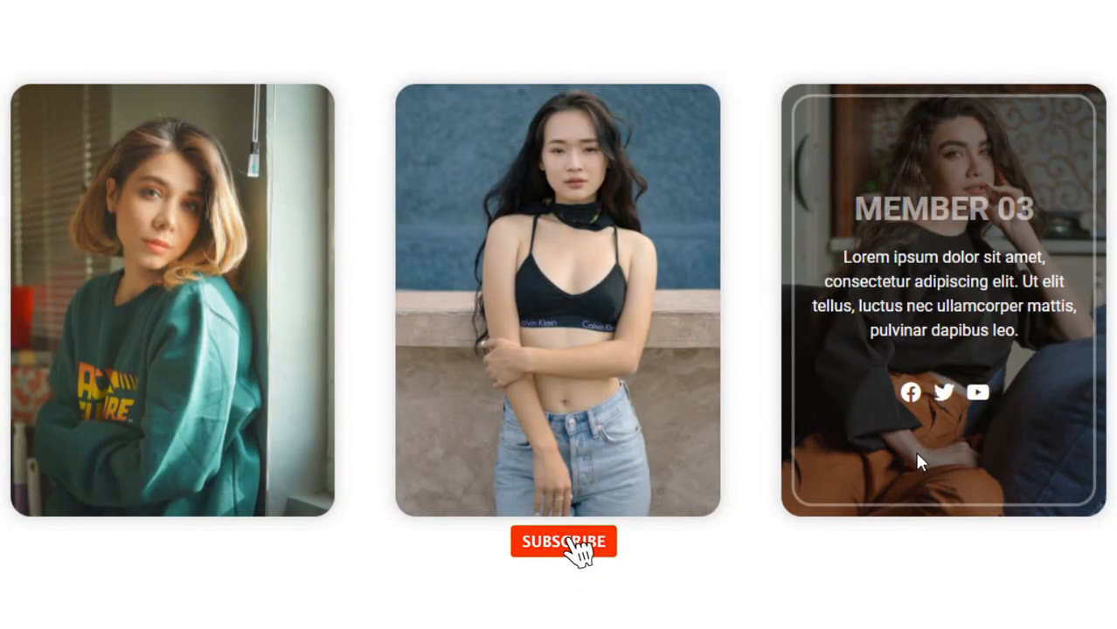
{"action": "mouse_move", "coordinate": [684, 450]}
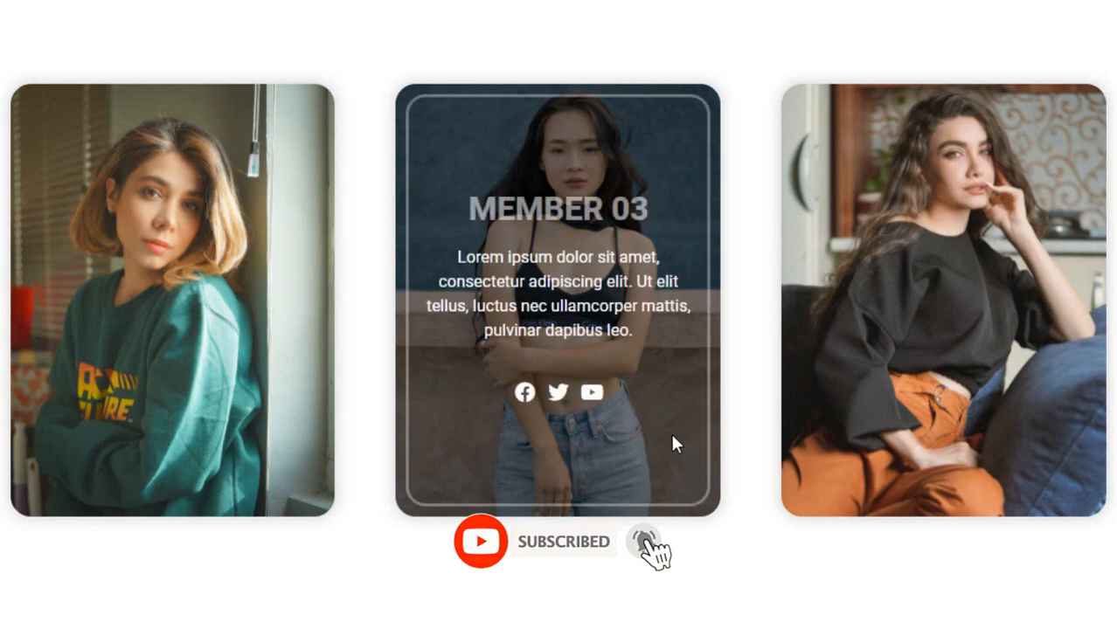
{"action": "mouse_move", "coordinate": [279, 414]}
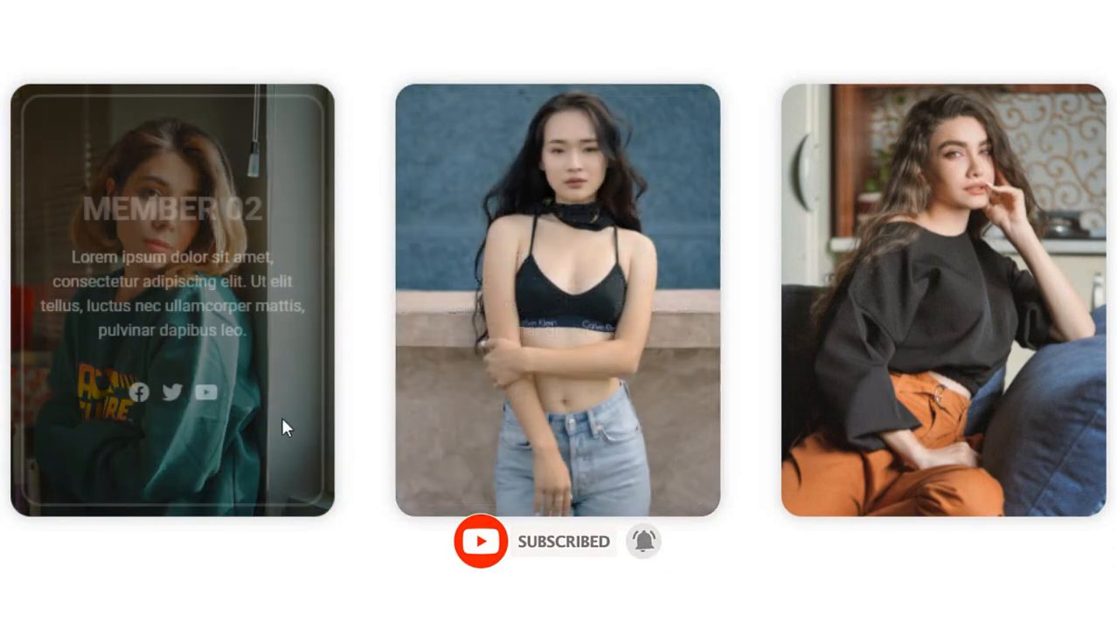
{"action": "mouse_move", "coordinate": [526, 439]}
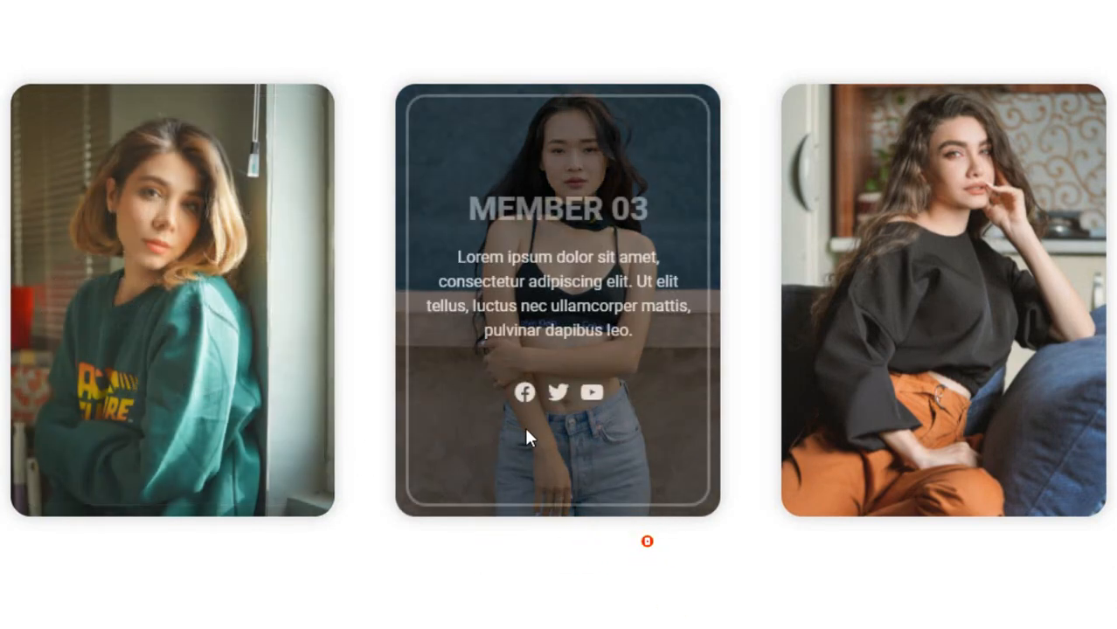
{"action": "mouse_move", "coordinate": [909, 421]}
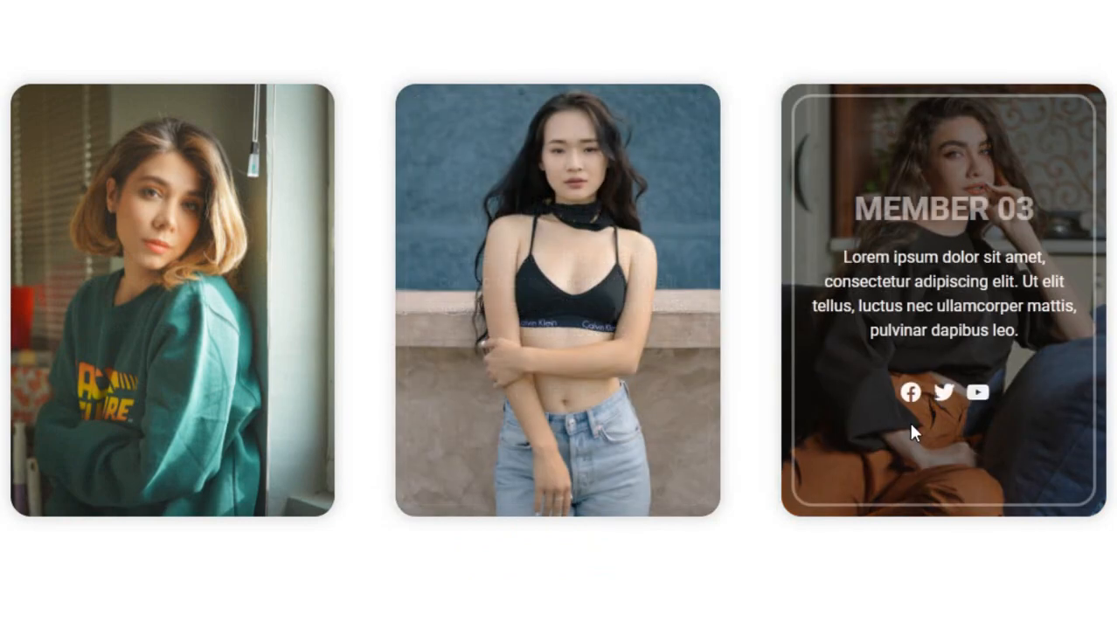